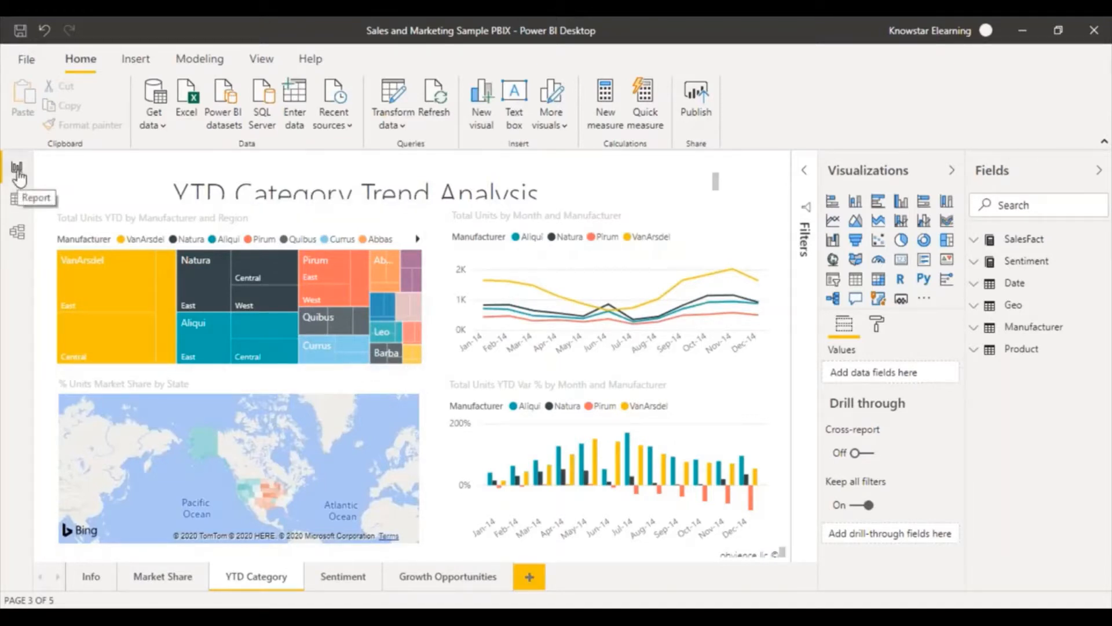
Step: Add a new blank page to the report, then expand and collapse the Filters pane
left_click(18, 174)
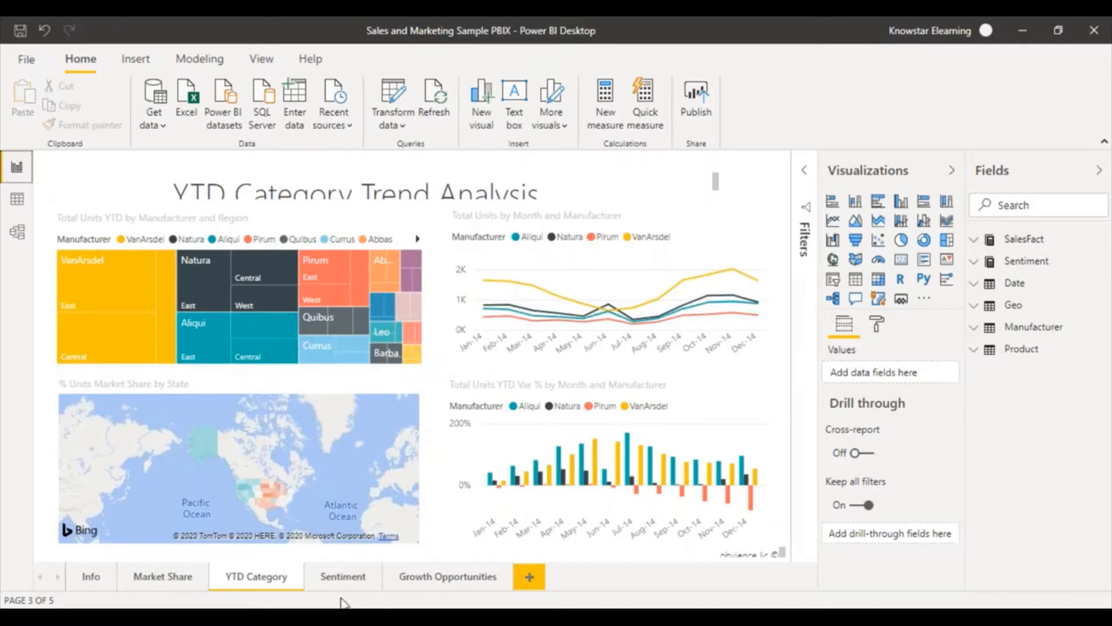
left_click(534, 578)
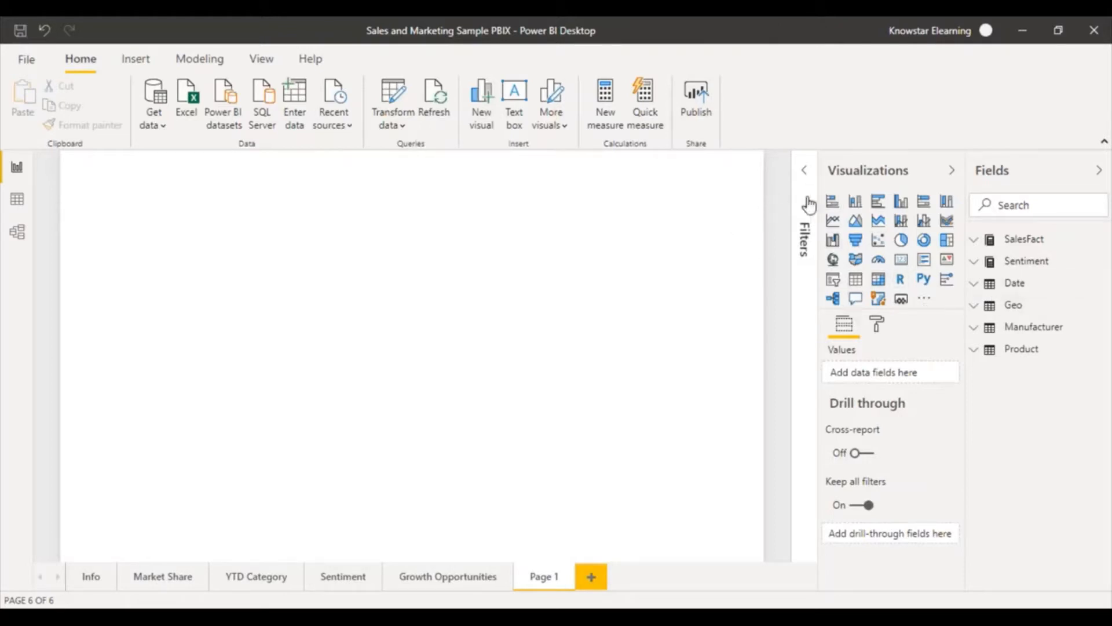
left_click(804, 170)
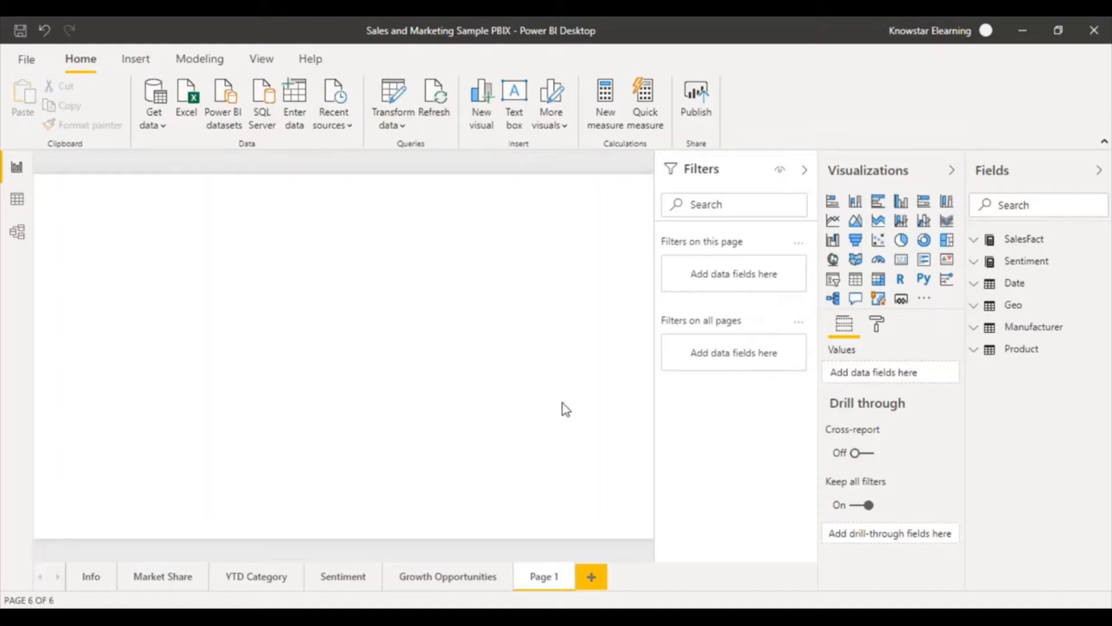
left_click(805, 171)
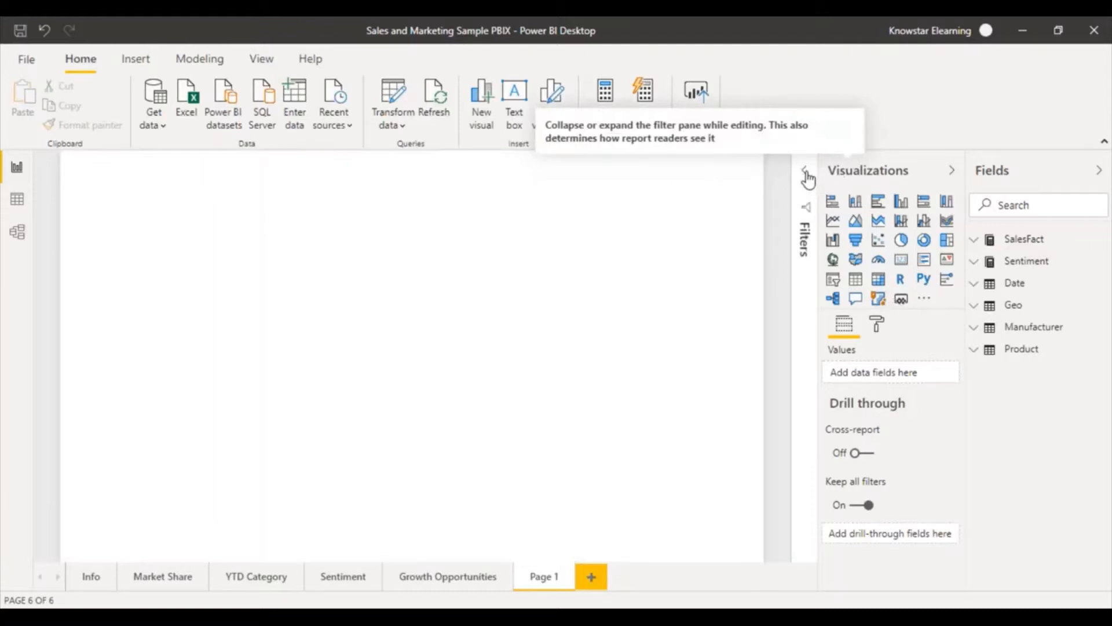
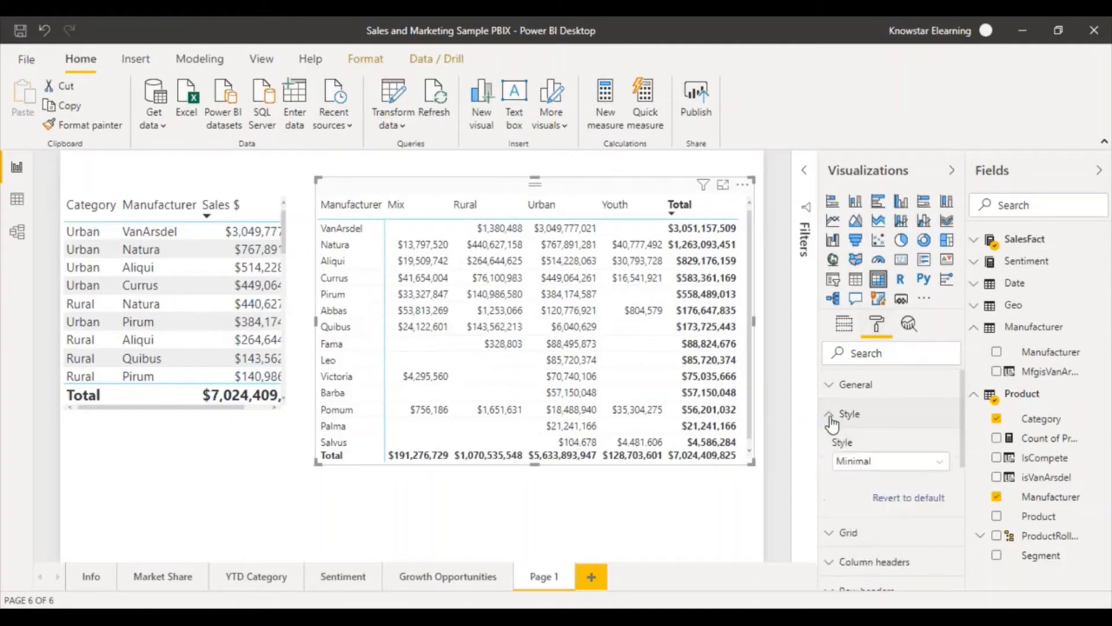
Step: Try the Bold header, Alternating rows and Contrast alternating rows styles on the manufacturer-by-category matrix
left_click(943, 464)
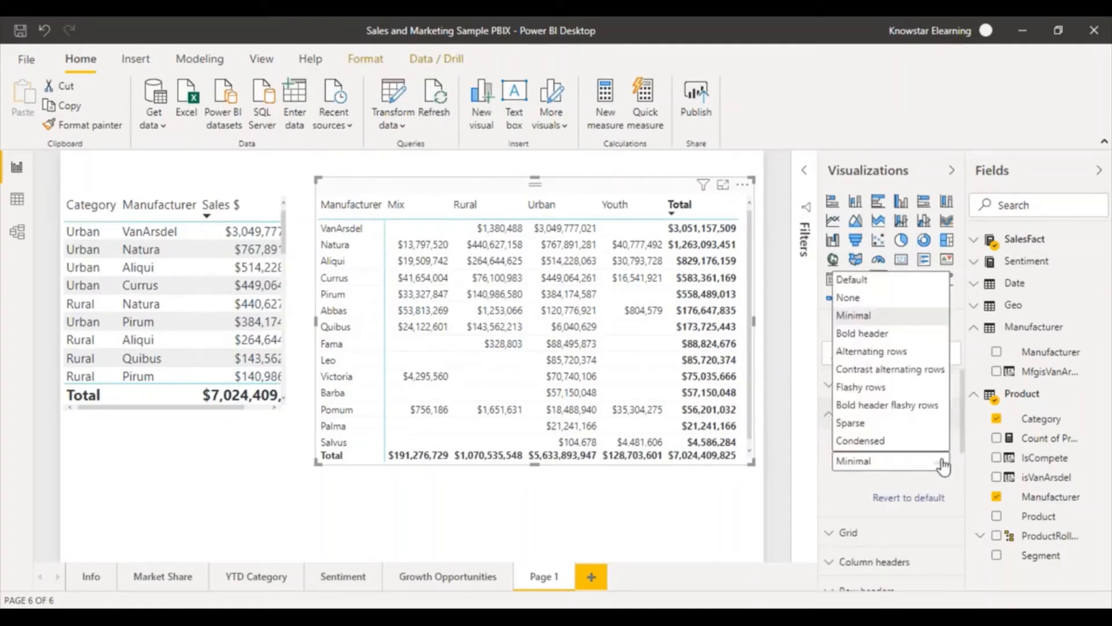
left_click(863, 335)
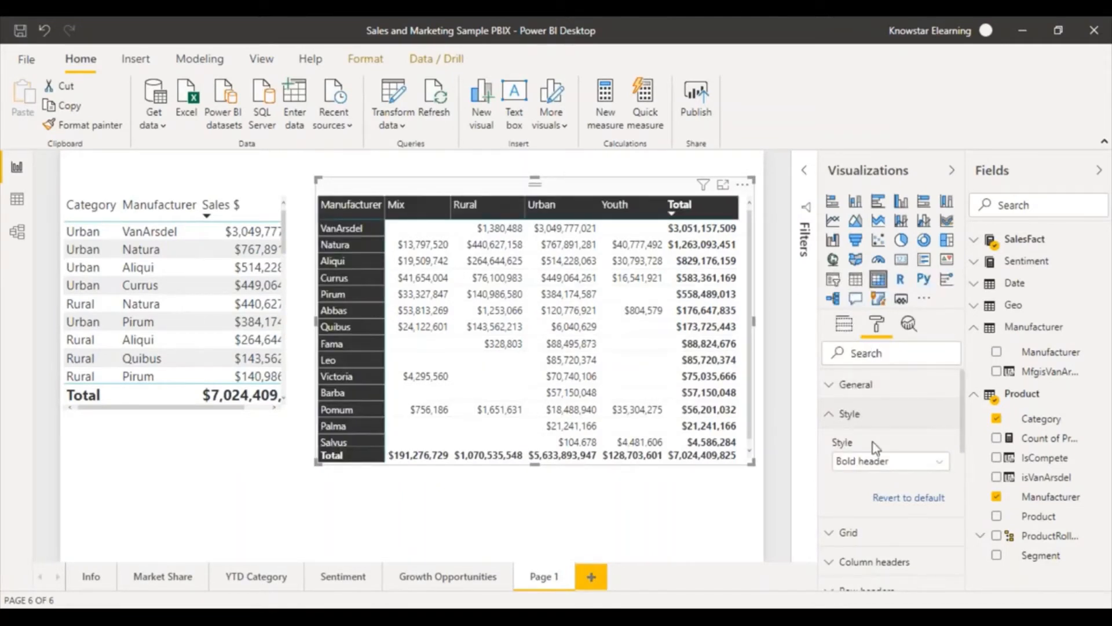
left_click(941, 467)
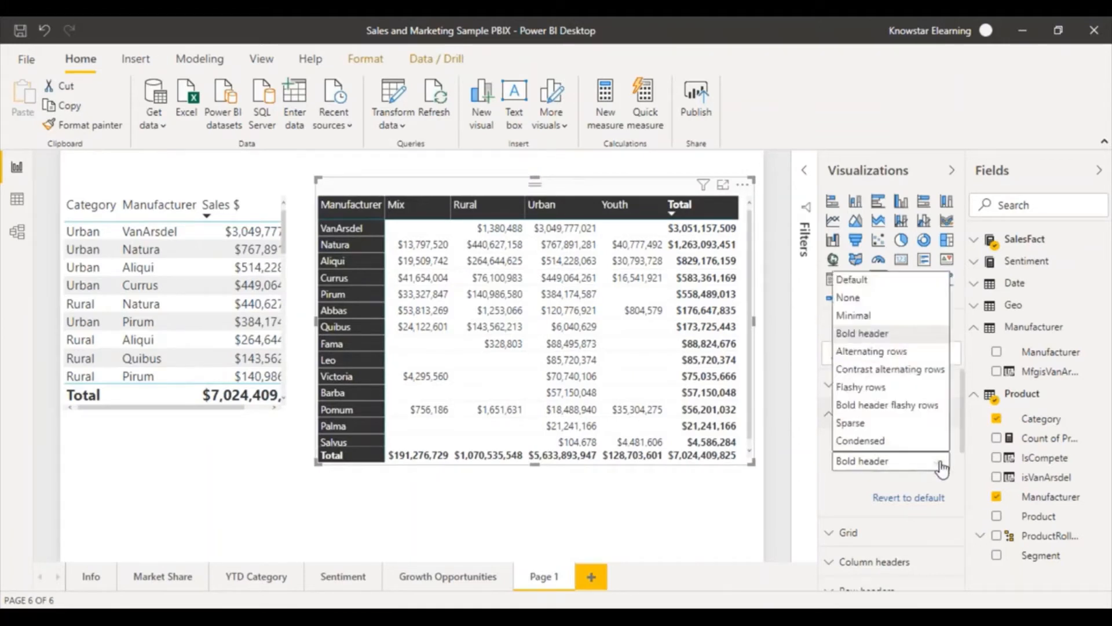
left_click(882, 352)
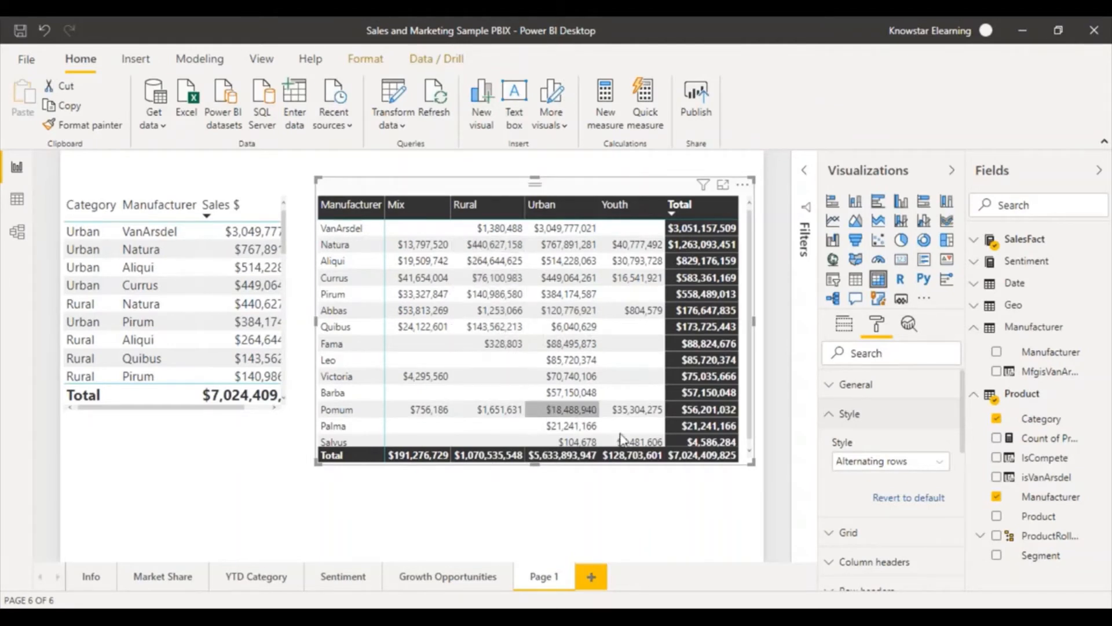
left_click(939, 469)
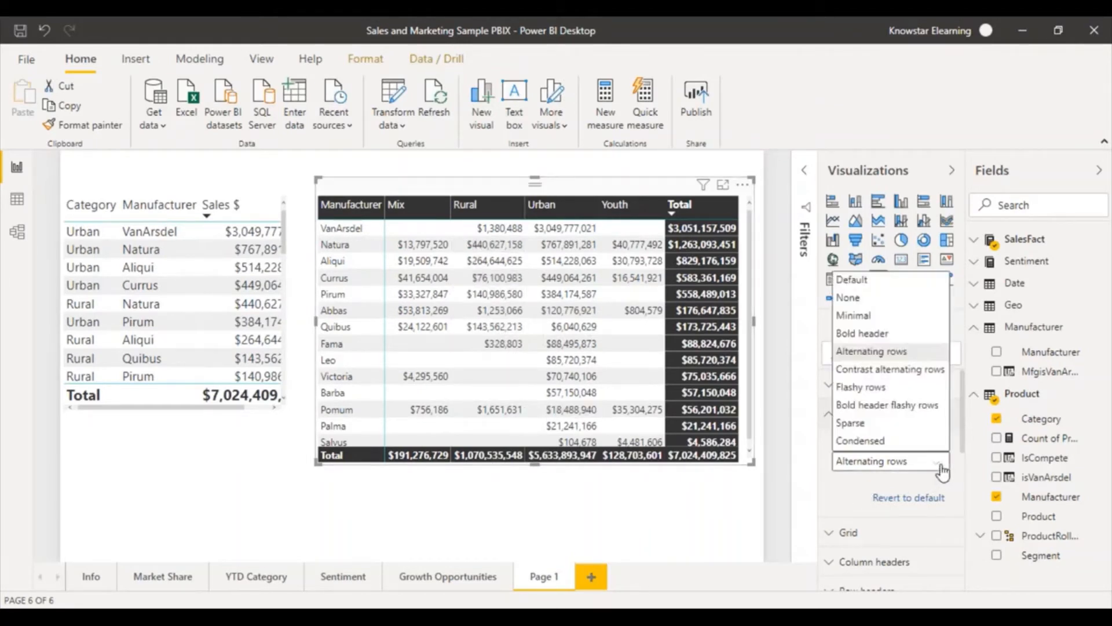
left_click(891, 375)
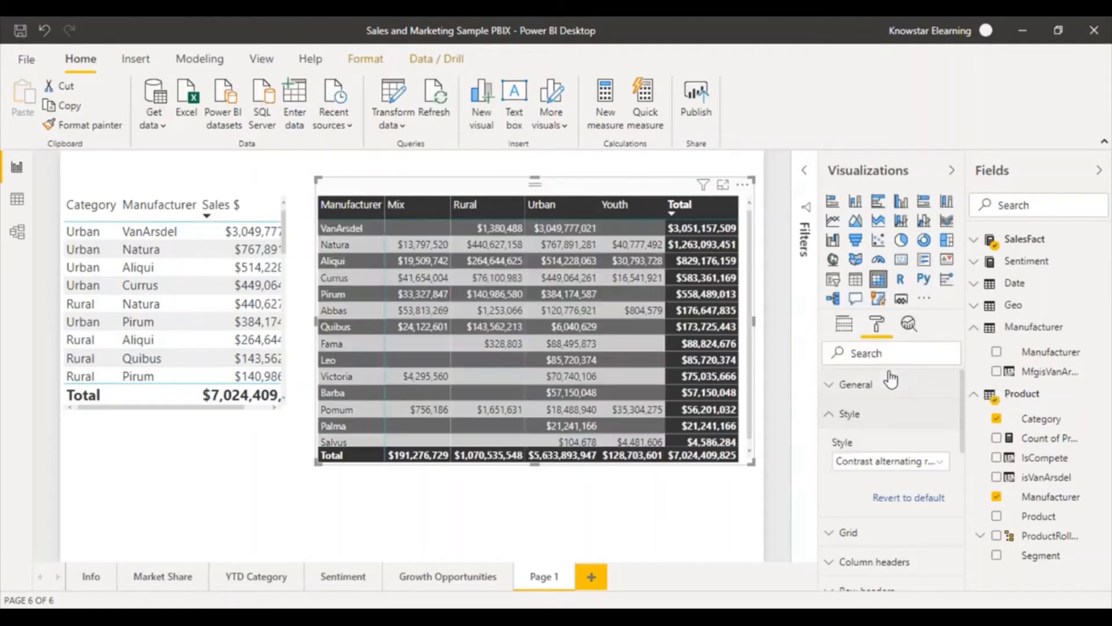
Step: Try the Flashy rows, Bold header flashy rows, Sparse and Condensed styles on the matrix
left_click(939, 462)
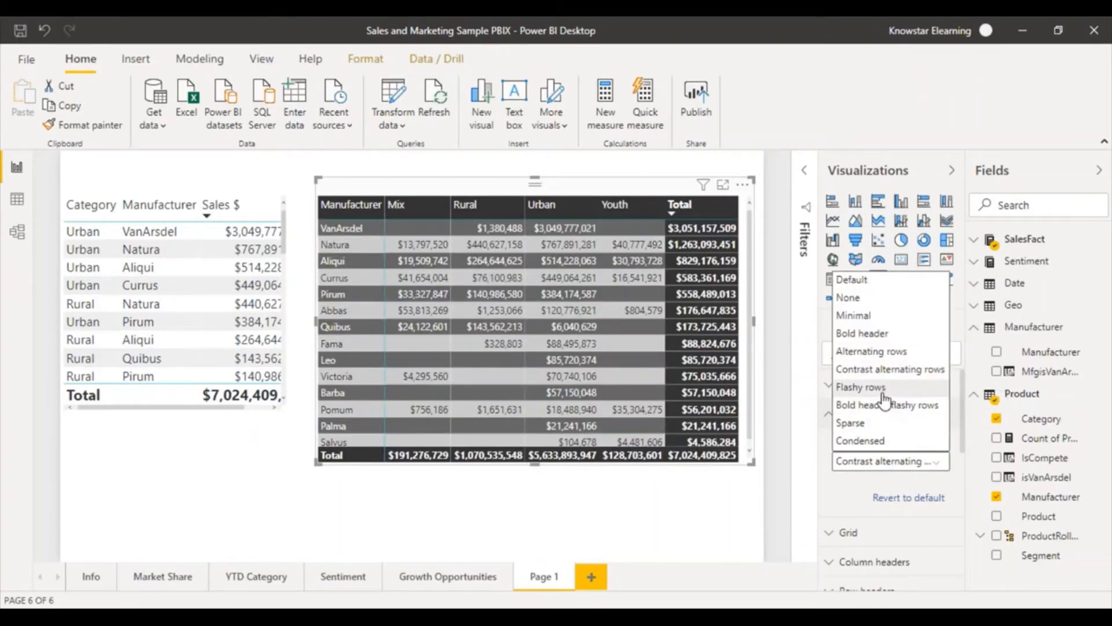
left_click(857, 387)
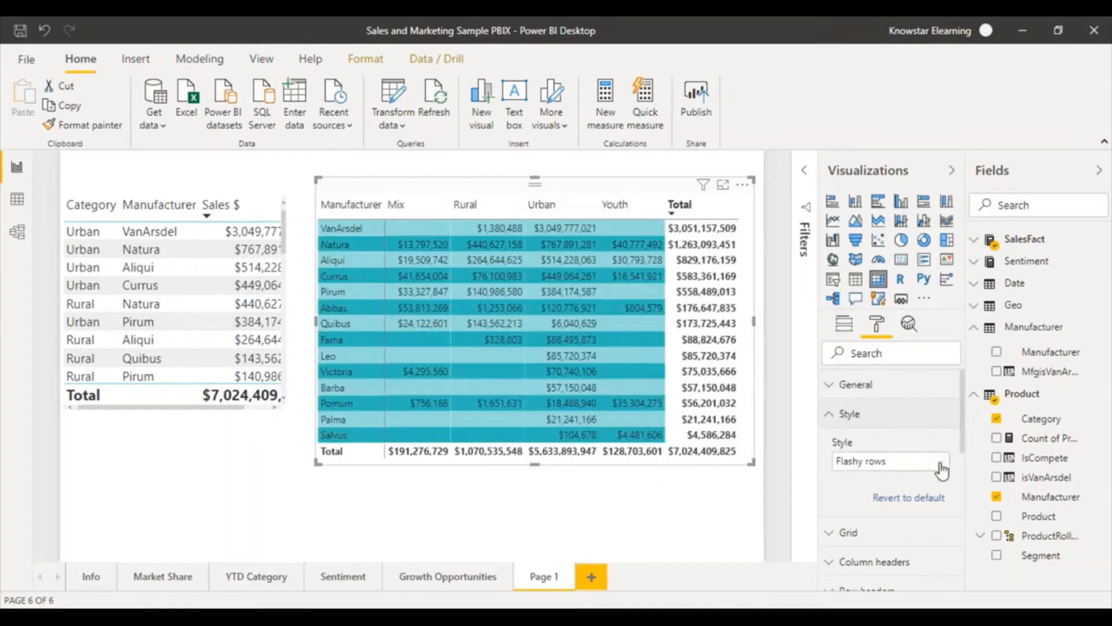
left_click(936, 462)
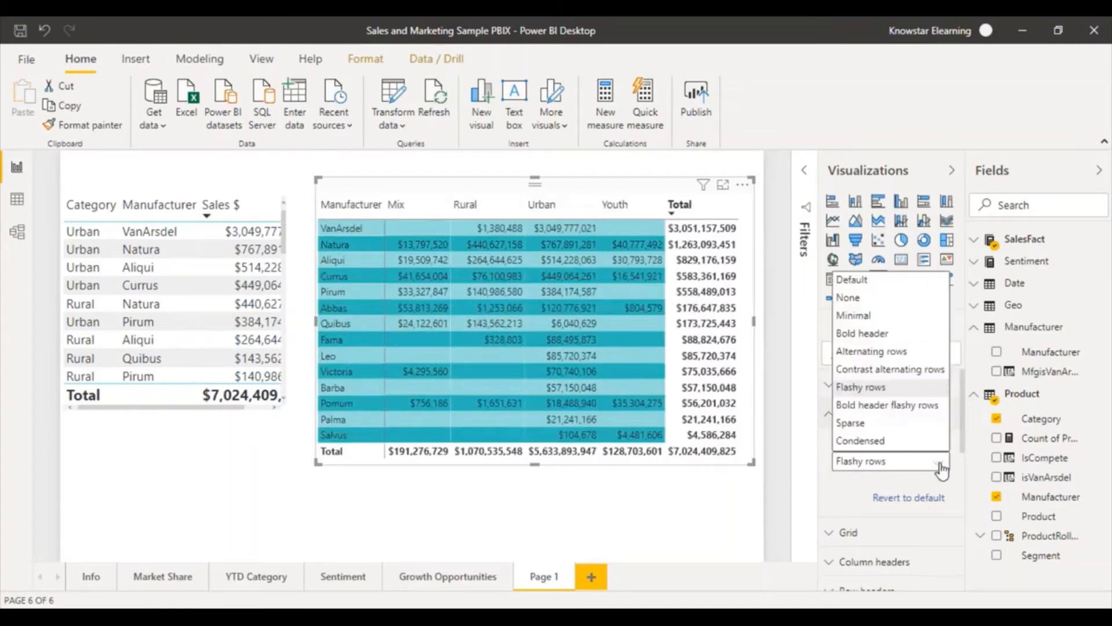
left_click(896, 406)
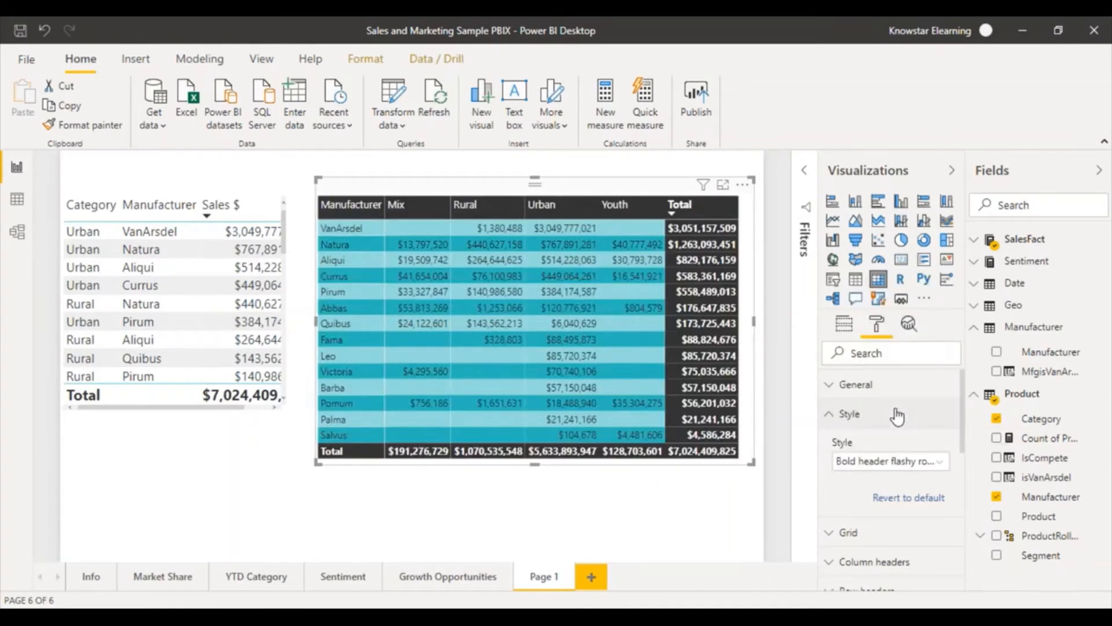
left_click(937, 462)
left_click(868, 422)
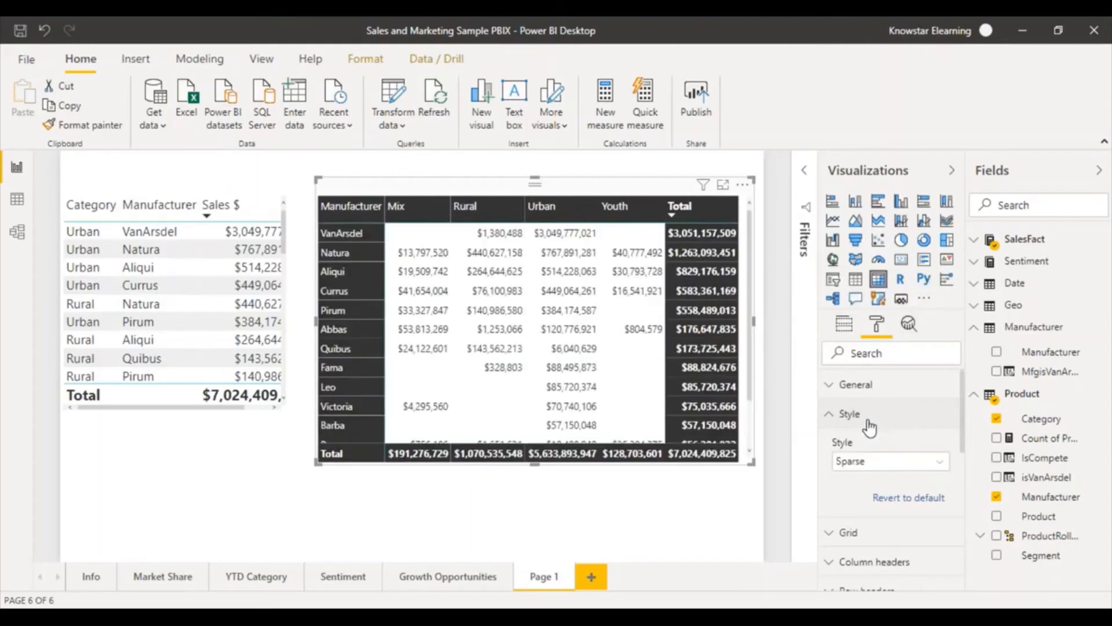
left_click(939, 465)
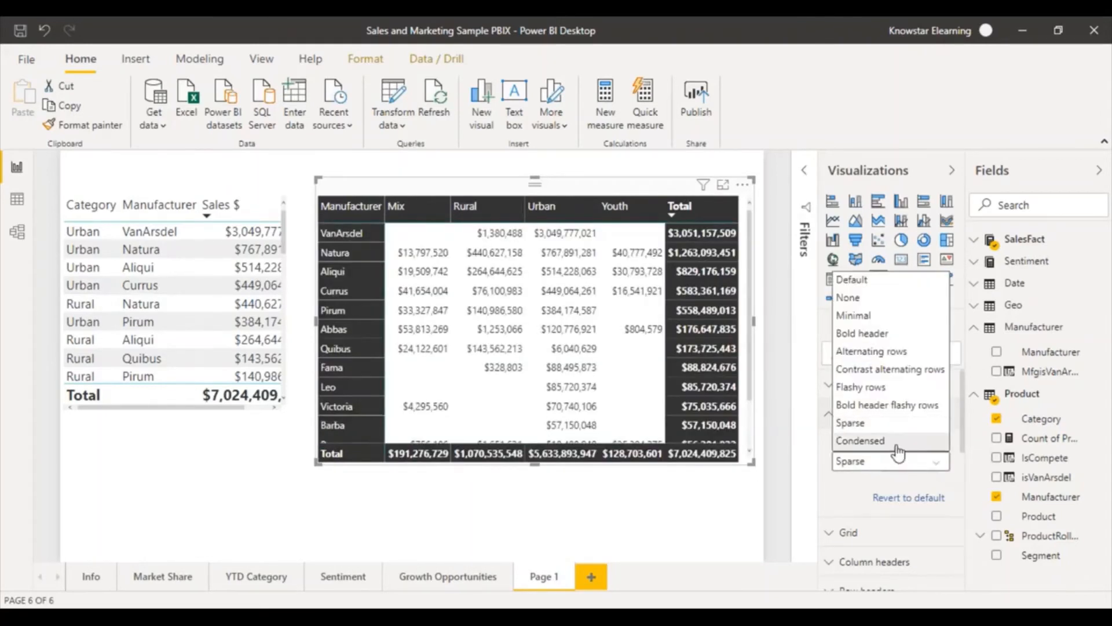
left_click(861, 440)
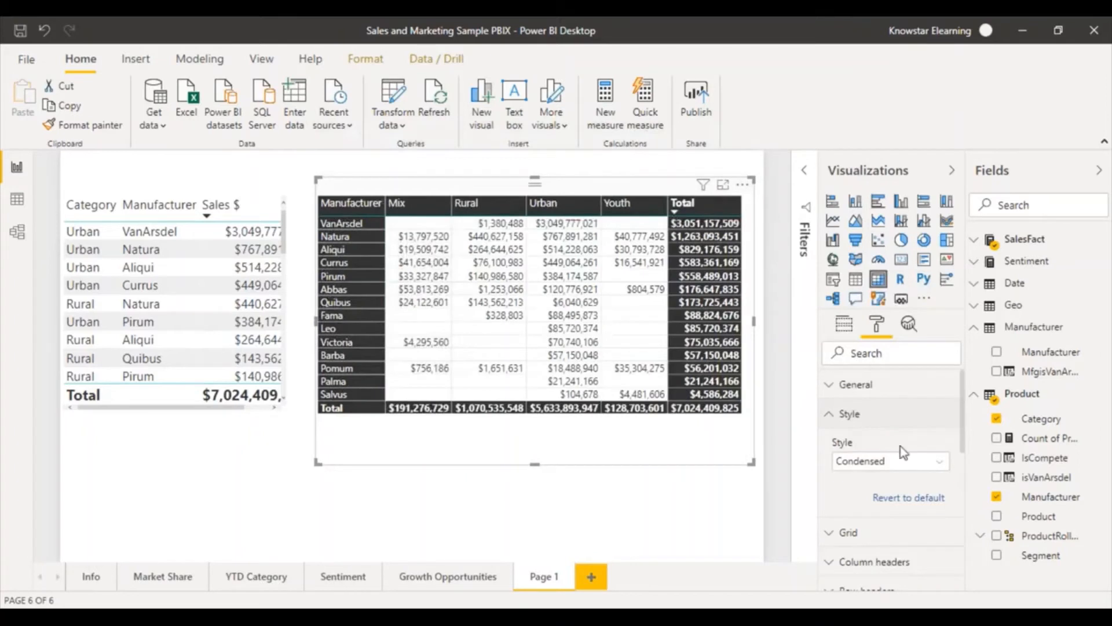
Step: Set the matrix style to Default and deselect the visual
left_click(941, 462)
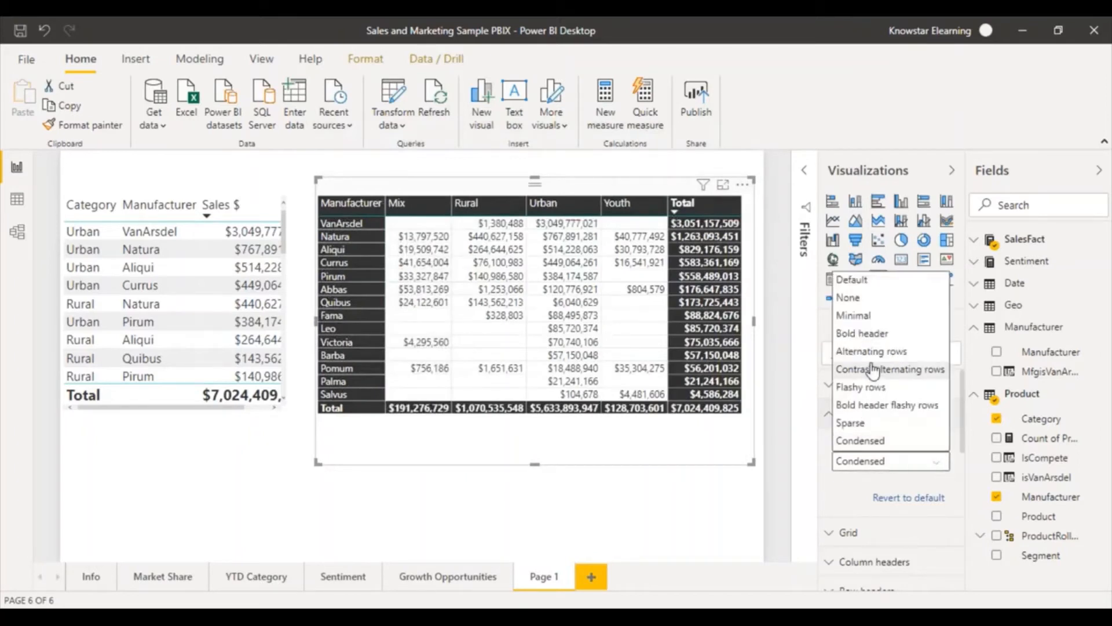
left_click(856, 280)
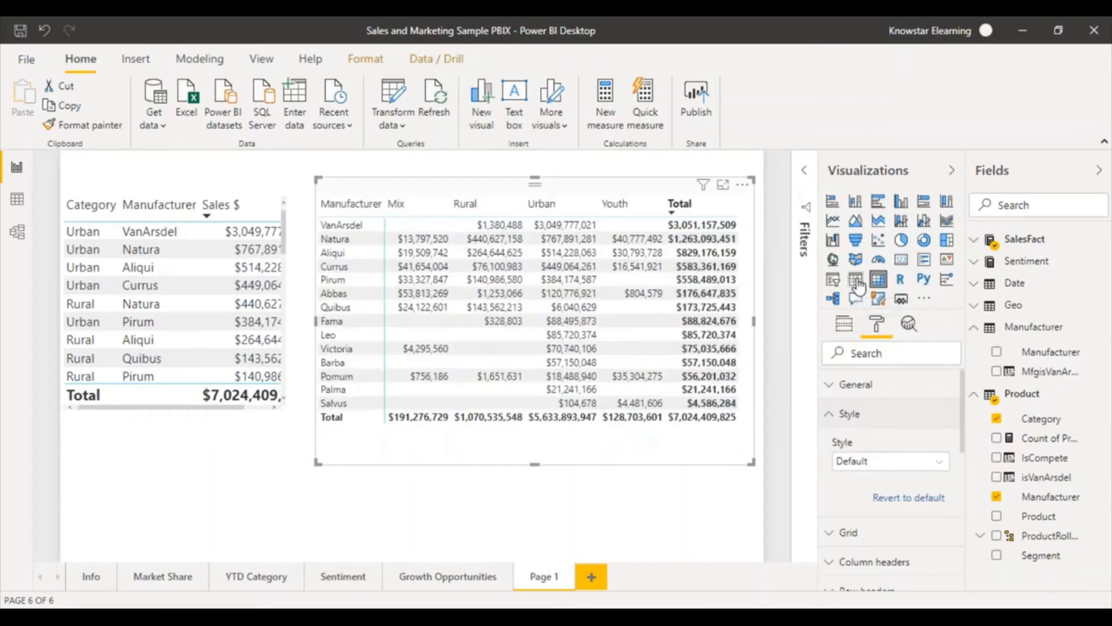
left_click(647, 520)
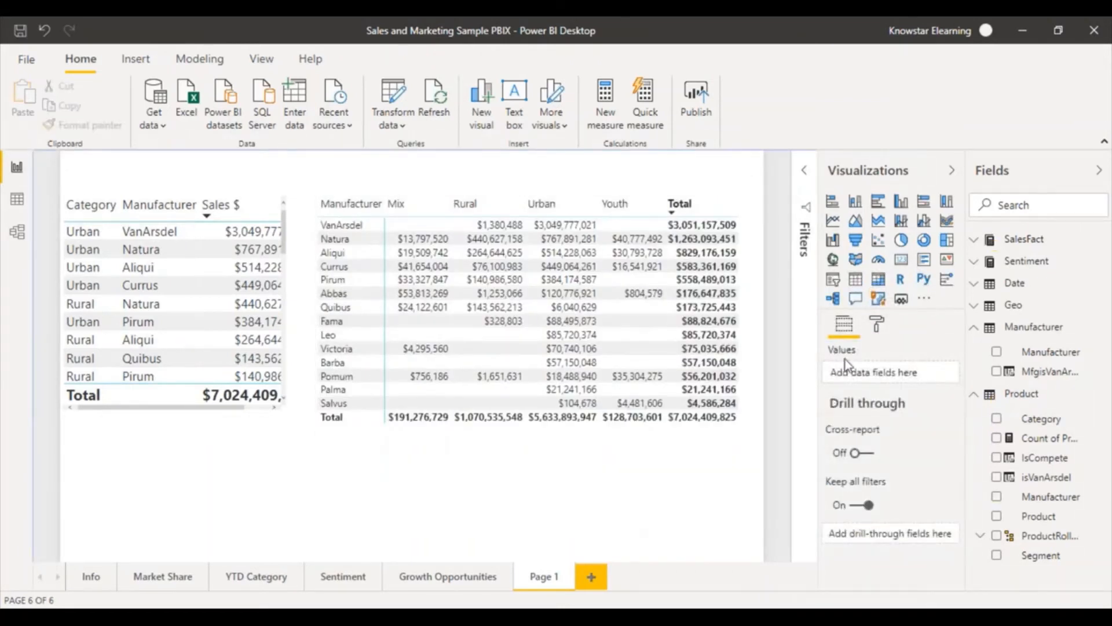
Step: Turn on the vertical grid in the formatting options of the manufacturer-by-category matrix
left_click(877, 330)
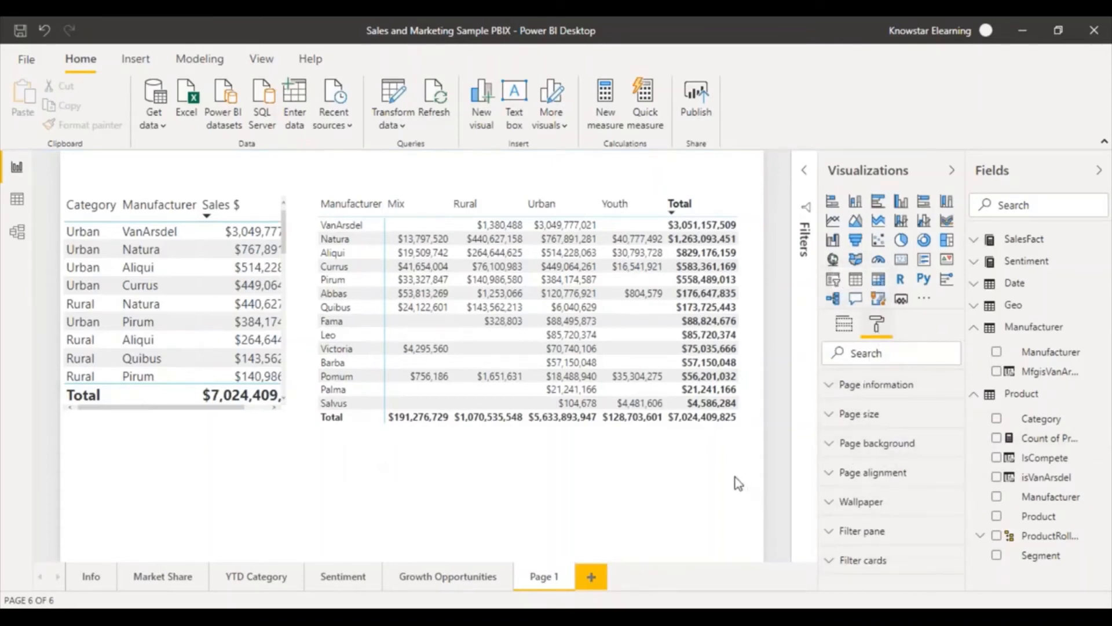
left_click(743, 206)
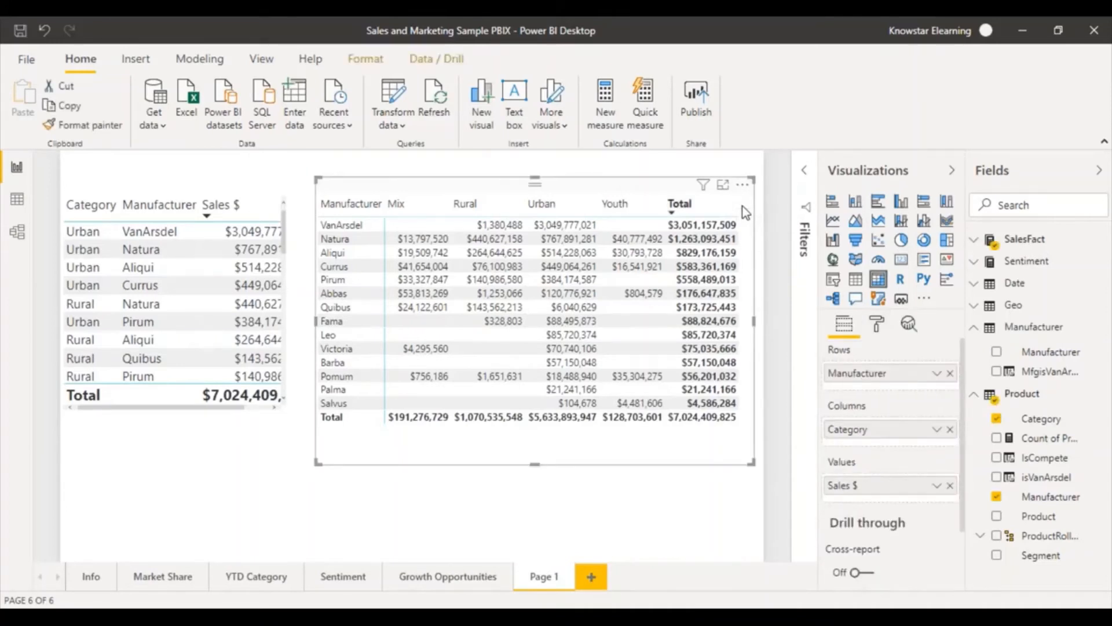
left_click(879, 328)
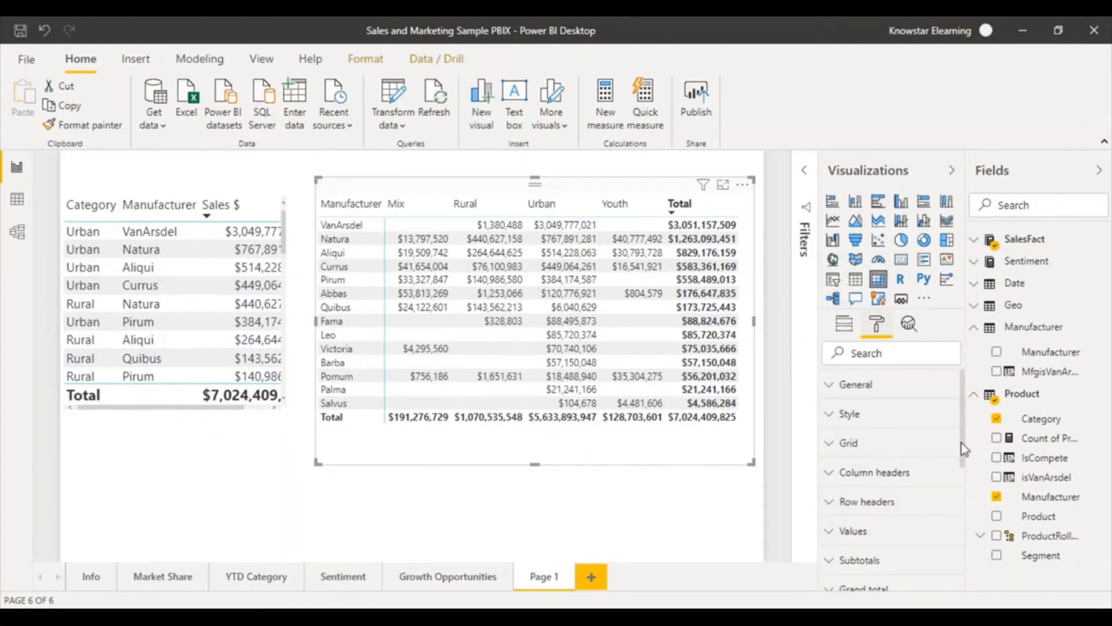
left_click_drag(964, 443, 964, 460)
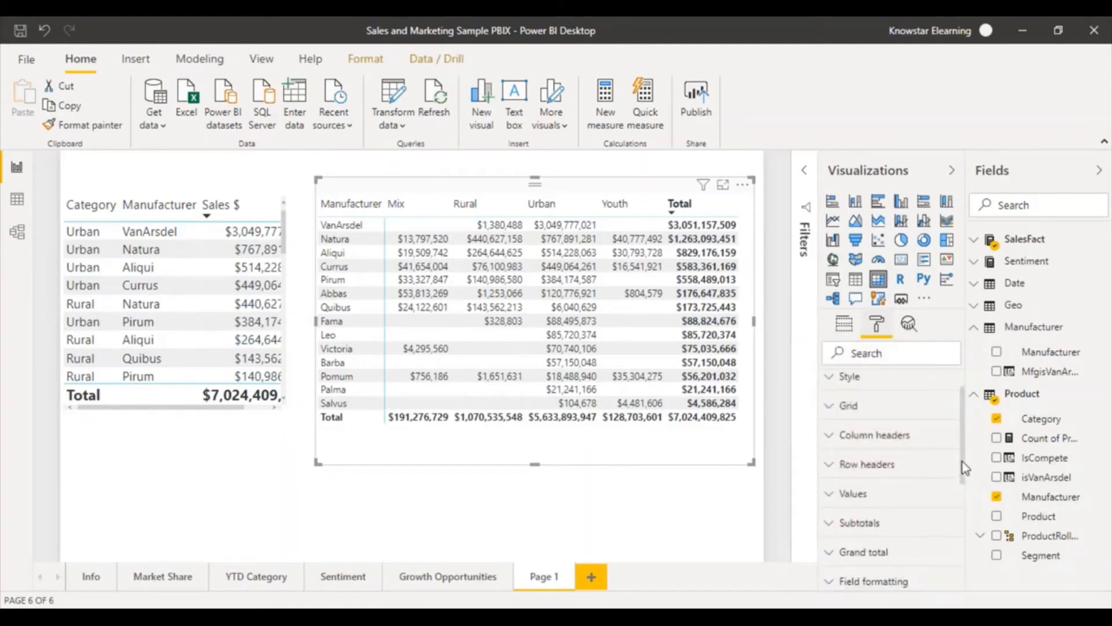
left_click(827, 407)
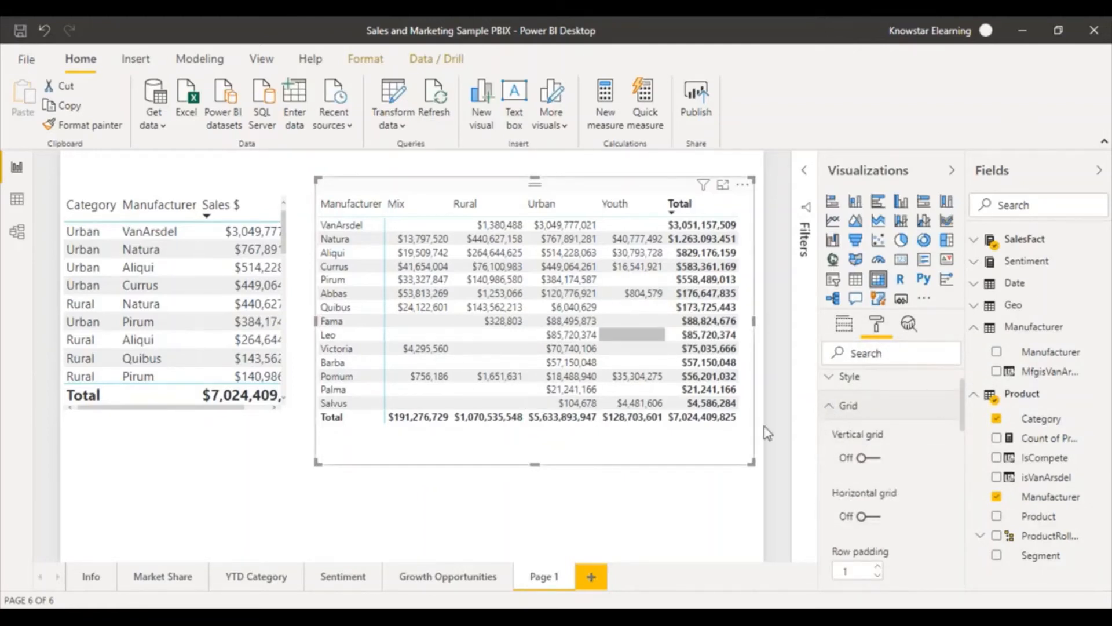
left_click(866, 460)
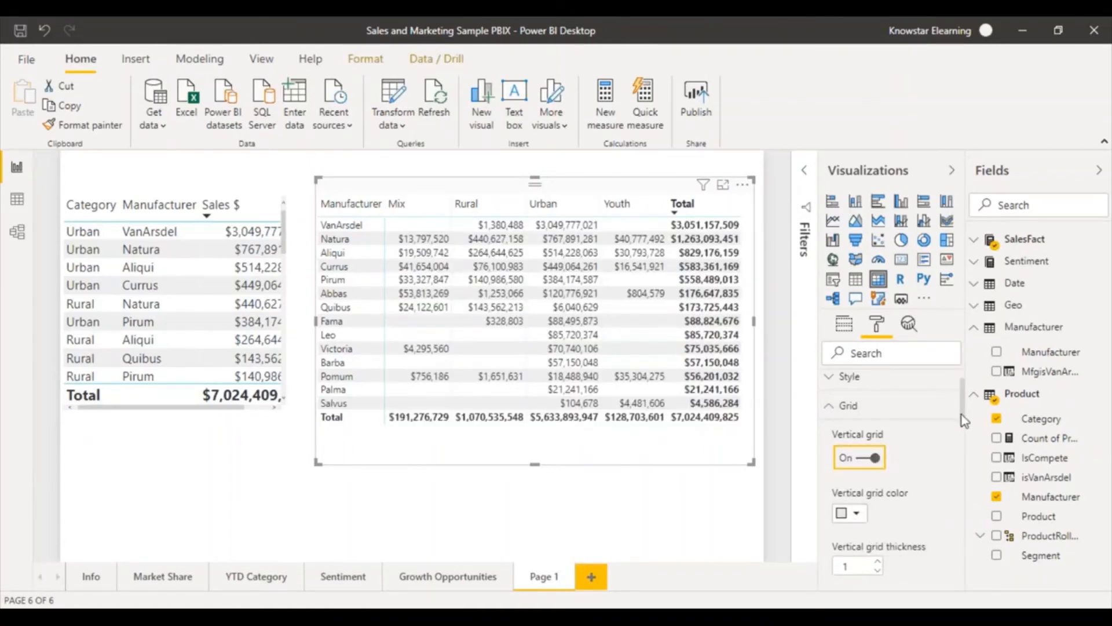
Step: Set the matrix's vertical grid thickness to 10
left_click_drag(962, 413, 964, 437)
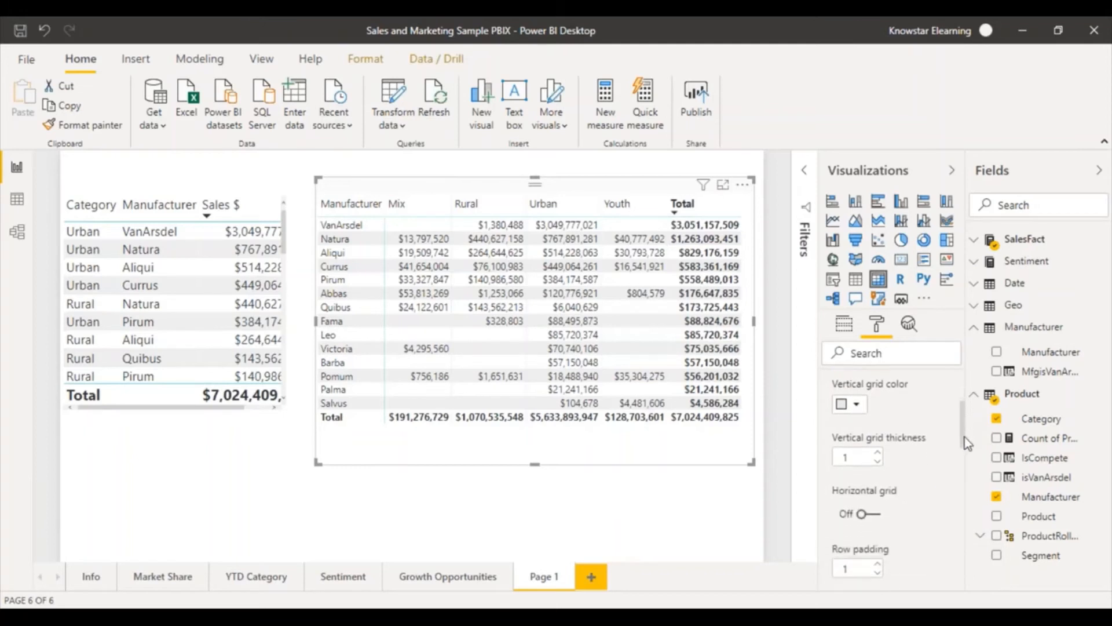
left_click(878, 452)
left_click(877, 452)
left_click(877, 452)
left_click(878, 452)
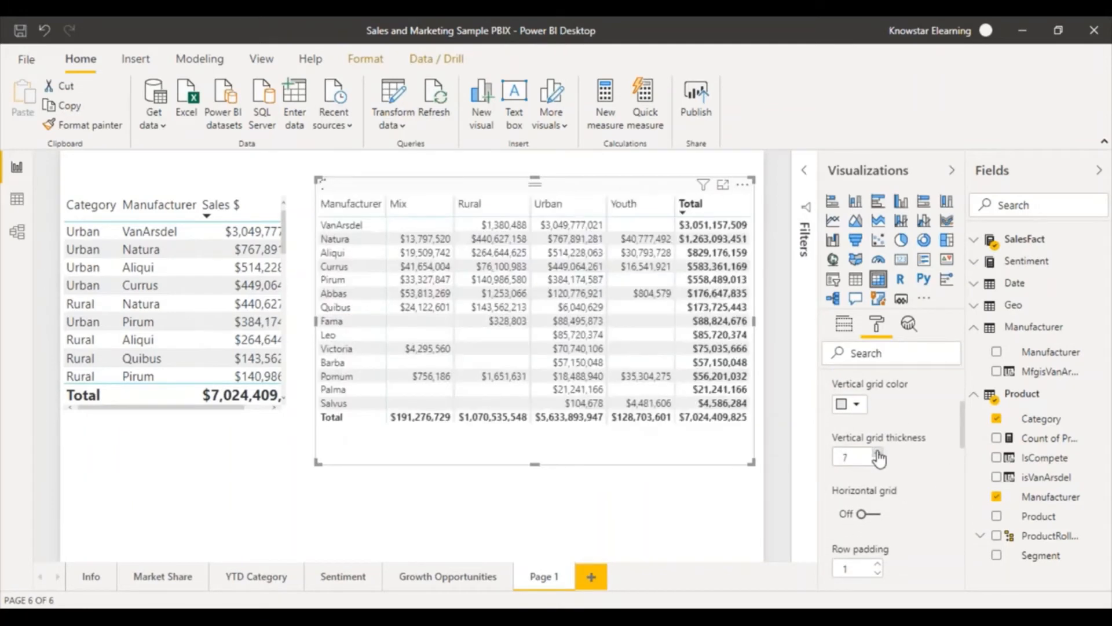
left_click(878, 453)
left_click(877, 452)
left_click(878, 452)
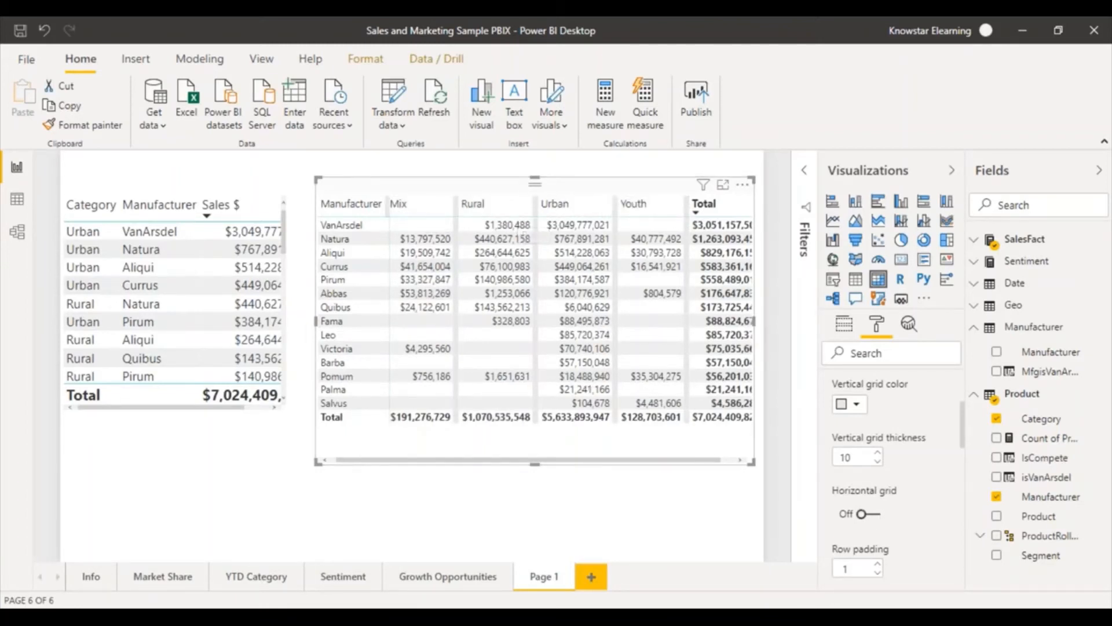
Step: Turn on the matrix's horizontal grid and set its thickness to 10
left_click(861, 514)
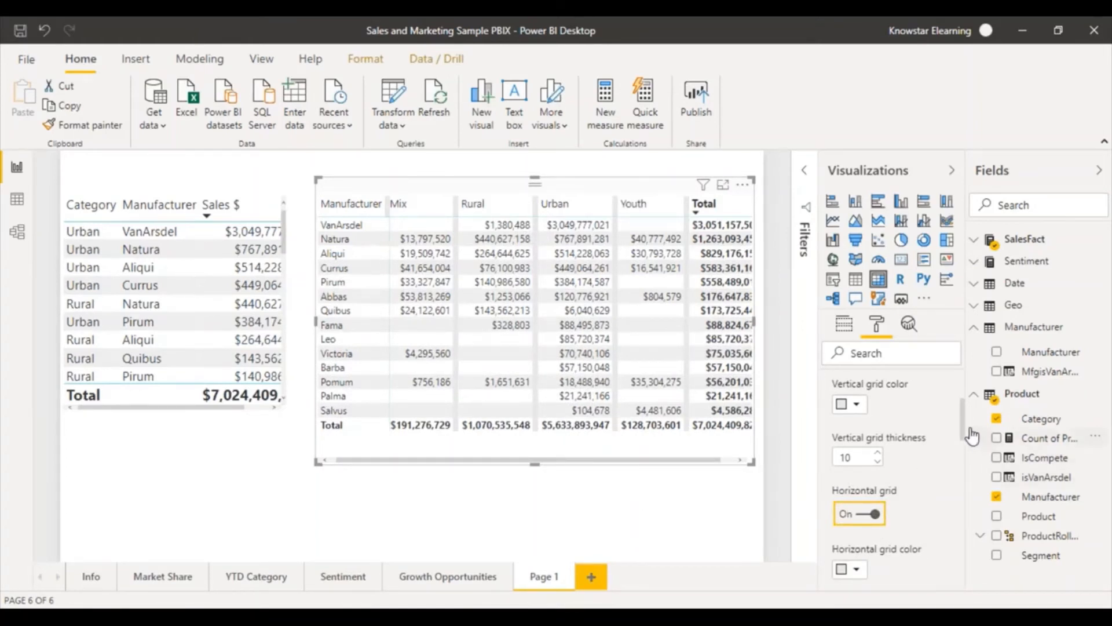
scroll(964, 432, "down", 3)
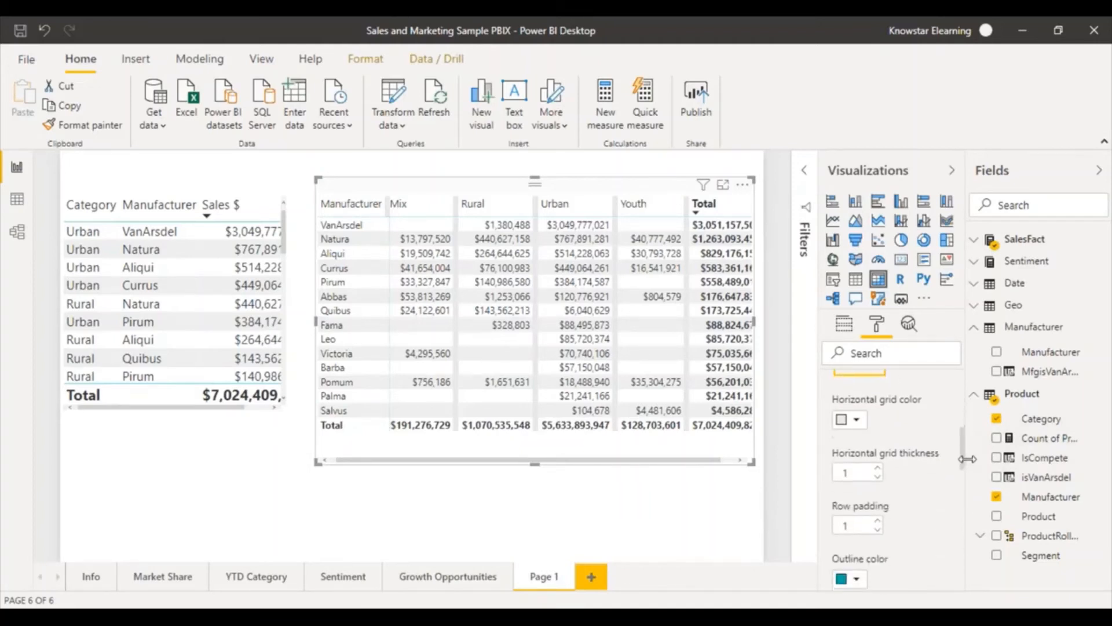
left_click(877, 451)
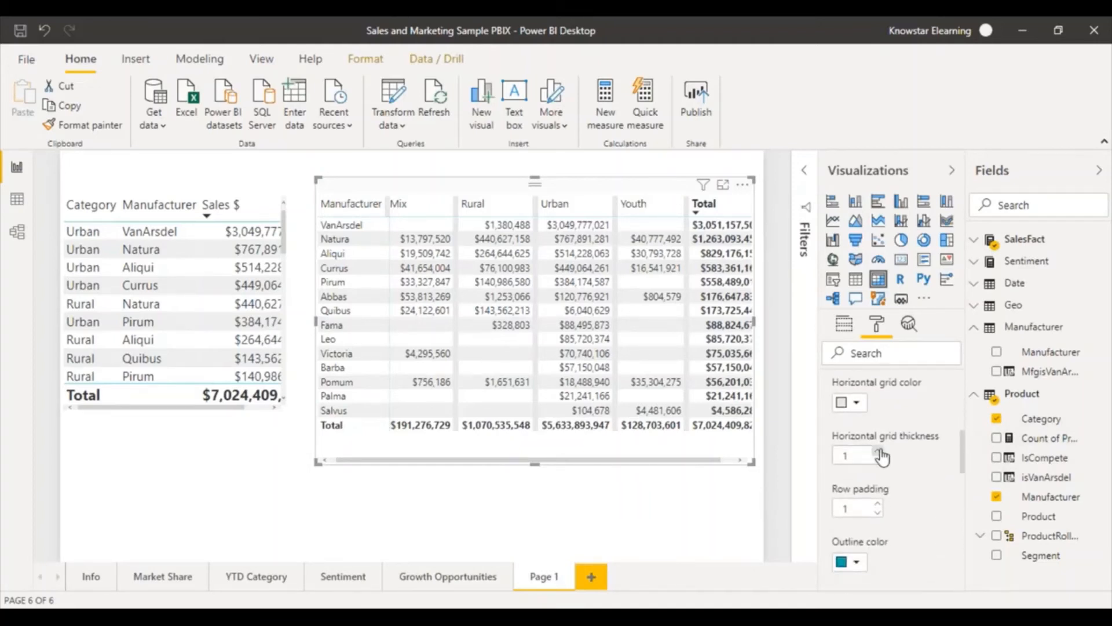
left_click(877, 451)
left_click(878, 451)
left_click(878, 451)
left_click(879, 451)
left_click(878, 451)
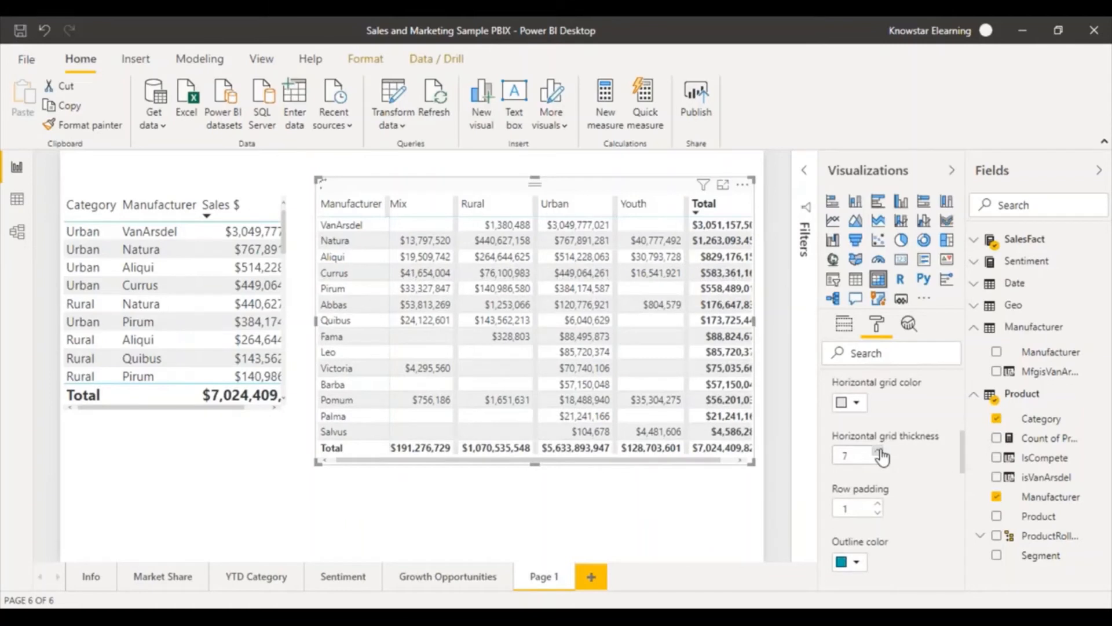
left_click(878, 451)
left_click(878, 452)
left_click(878, 451)
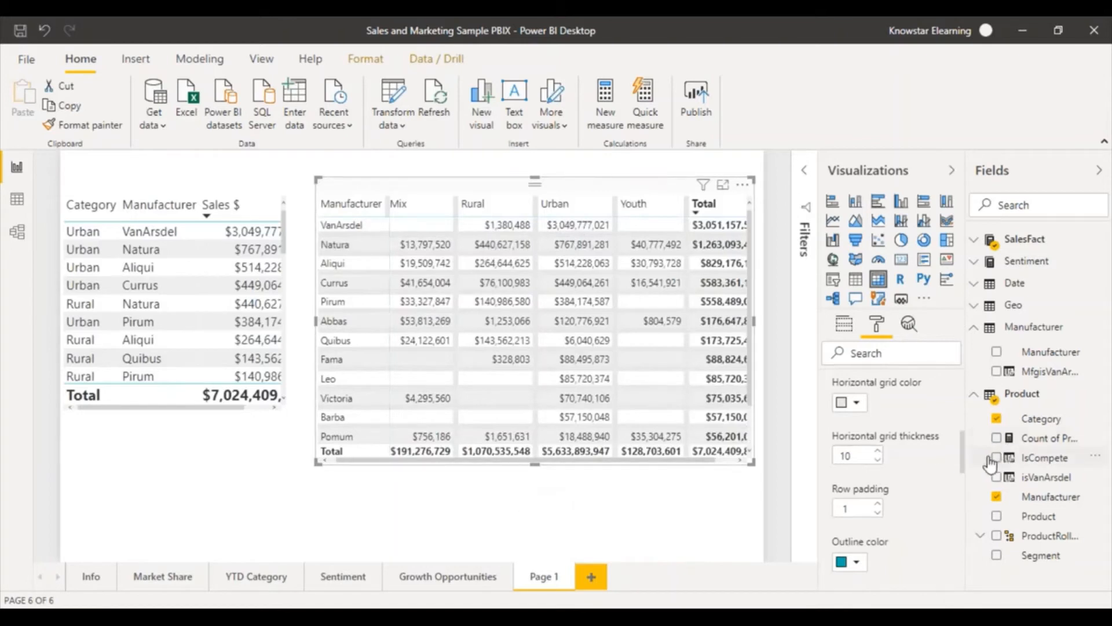
Step: Turn off both the row subtotals and the column subtotals of the manufacturer-by-category matrix
left_click_drag(964, 470, 965, 544)
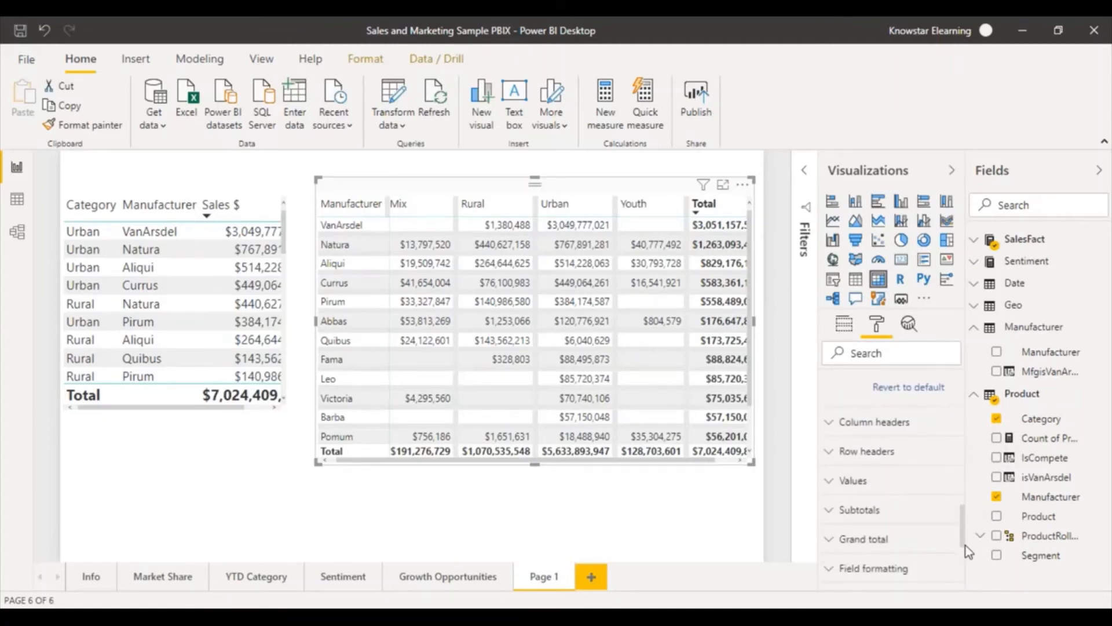
left_click(830, 425)
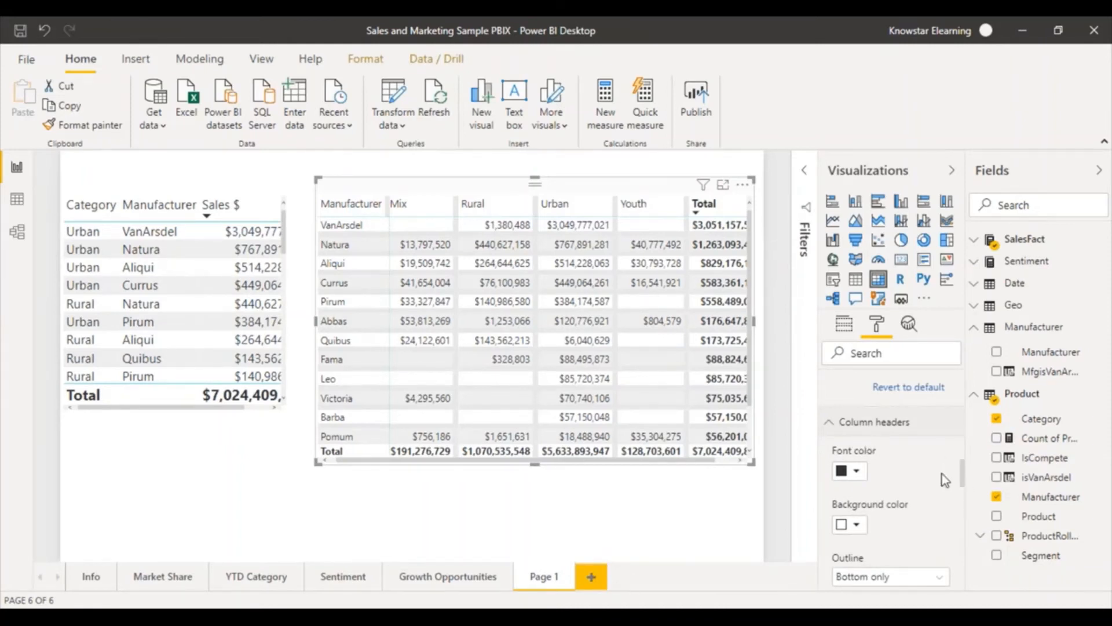
left_click_drag(962, 474, 961, 561)
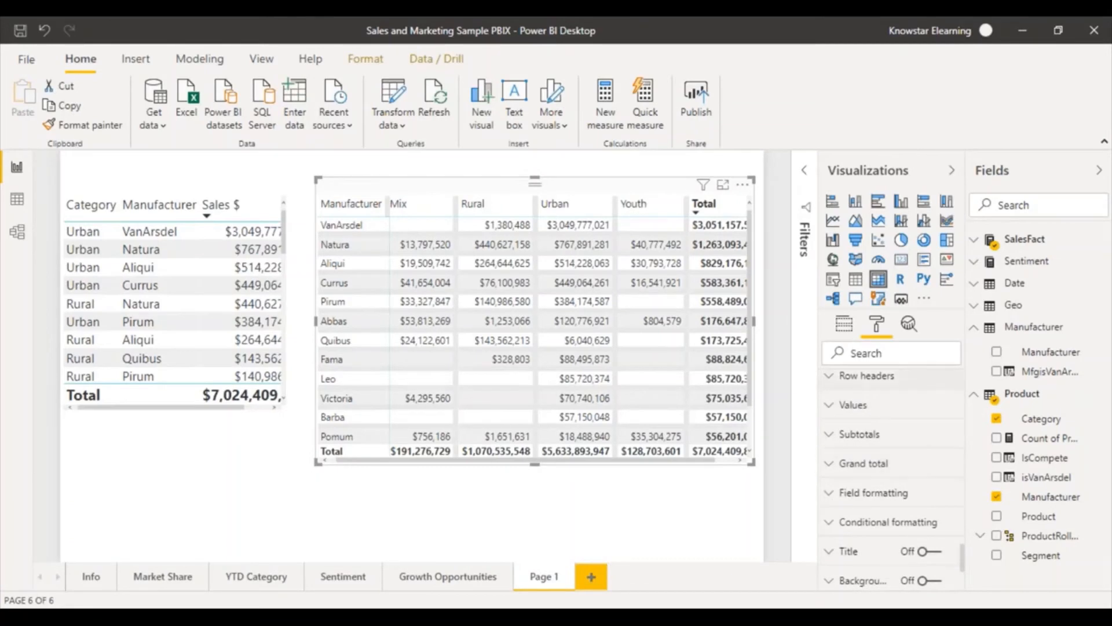
left_click(831, 443)
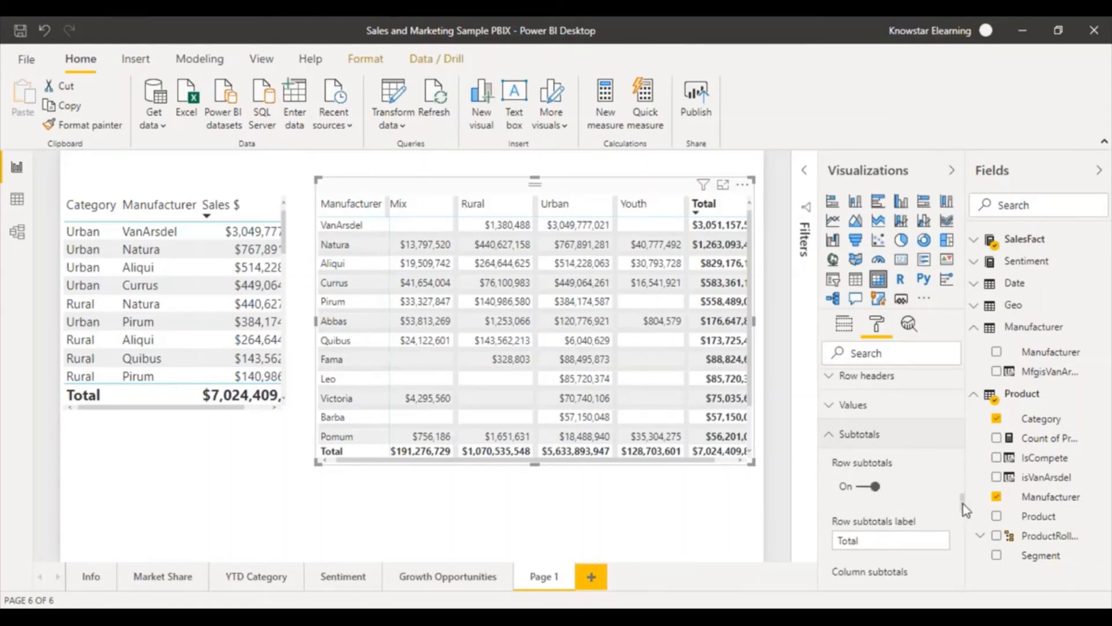
left_click_drag(963, 504, 962, 508)
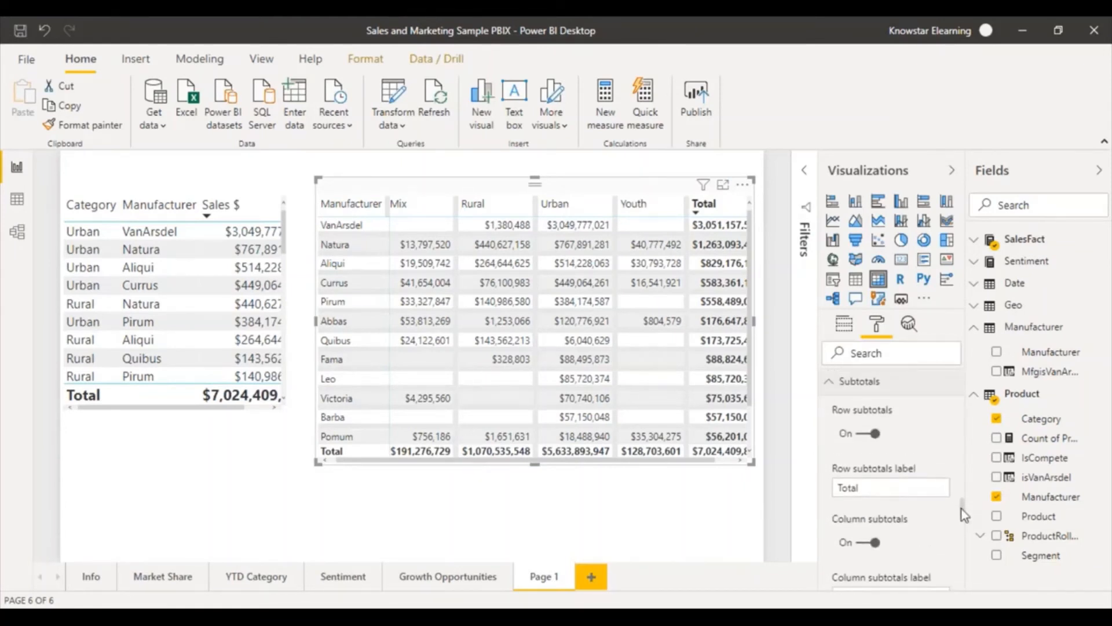
left_click(863, 436)
left_click(861, 437)
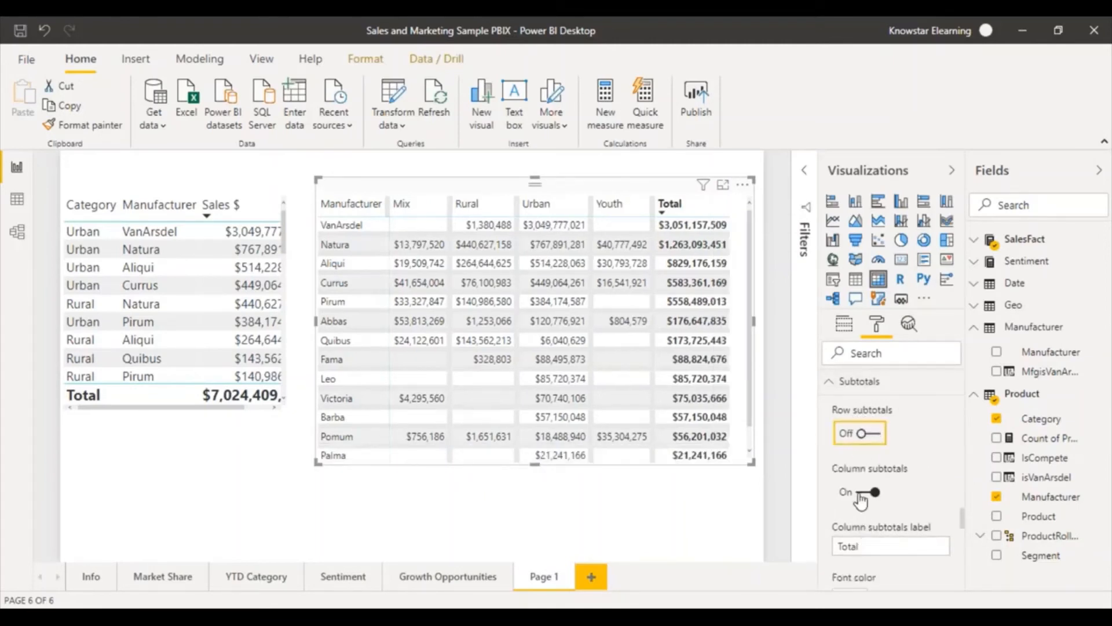
left_click(863, 494)
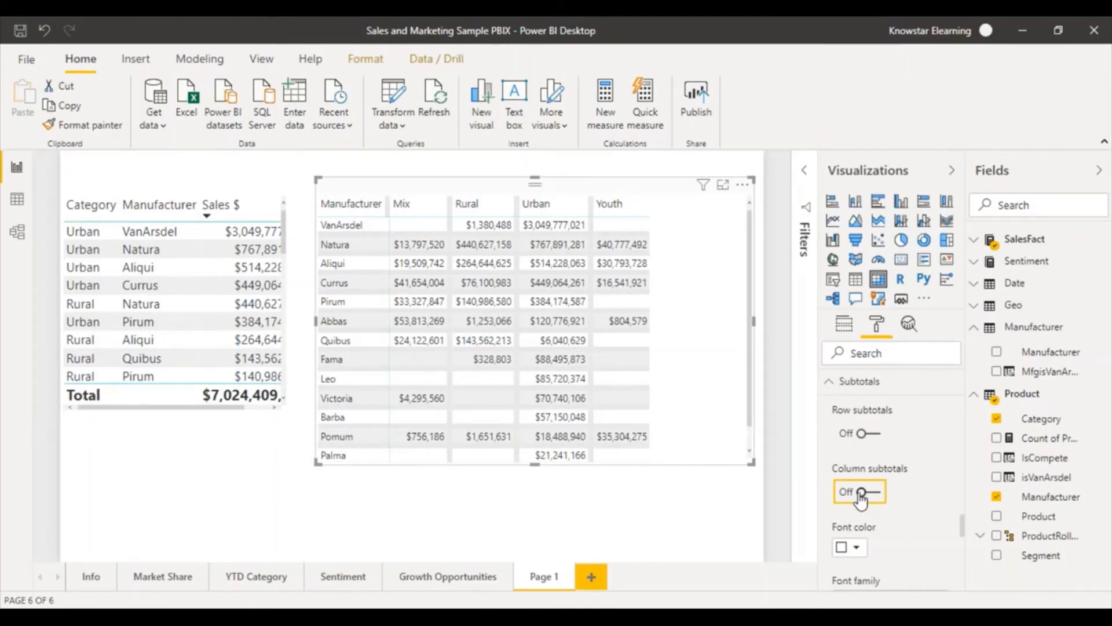
left_click(830, 388)
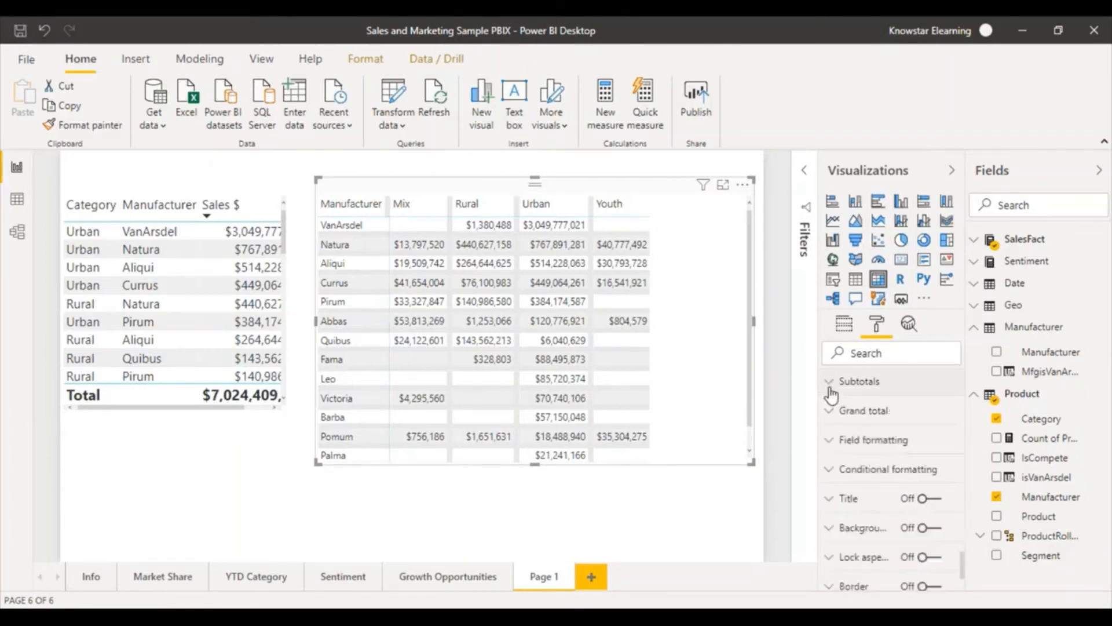
Step: Turn on the matrix's title and view its settings without entering any title text
left_click(832, 446)
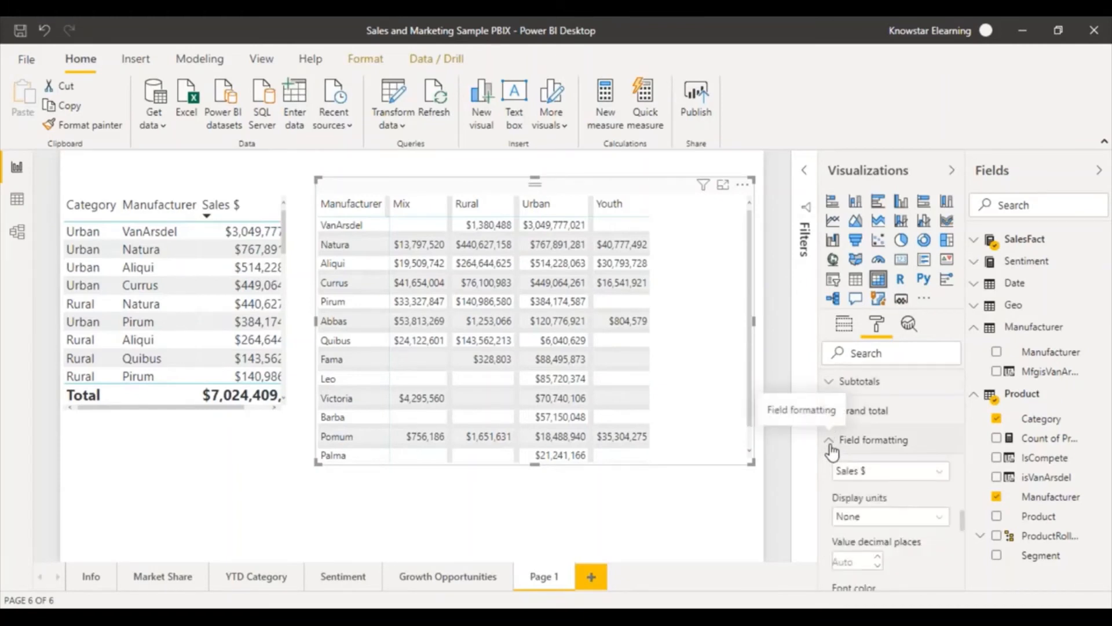
left_click(832, 447)
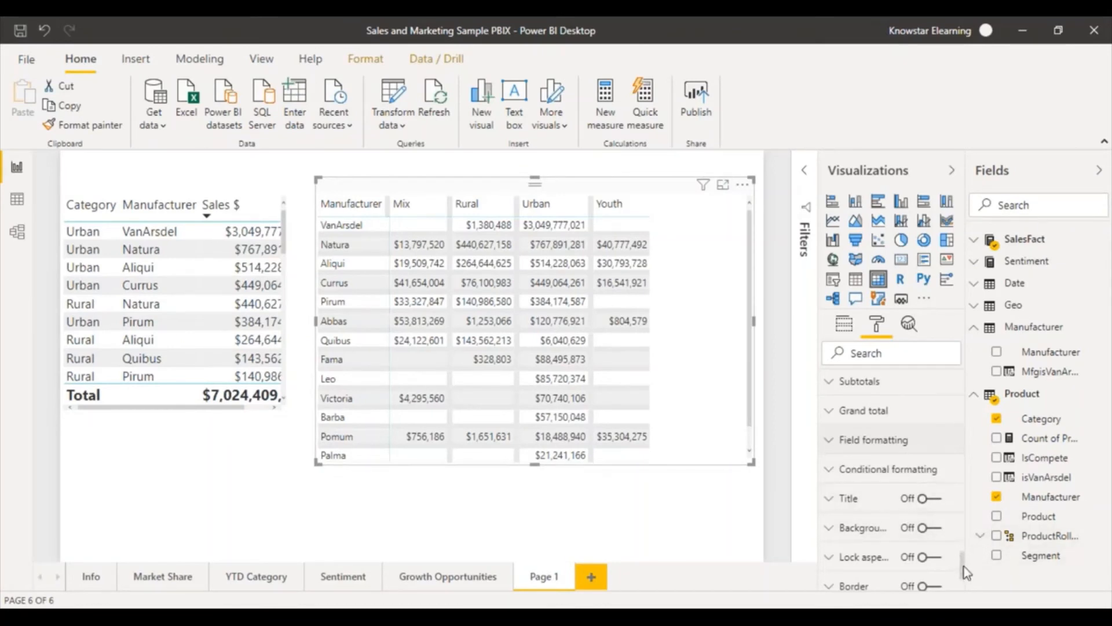
left_click_drag(963, 567, 961, 577)
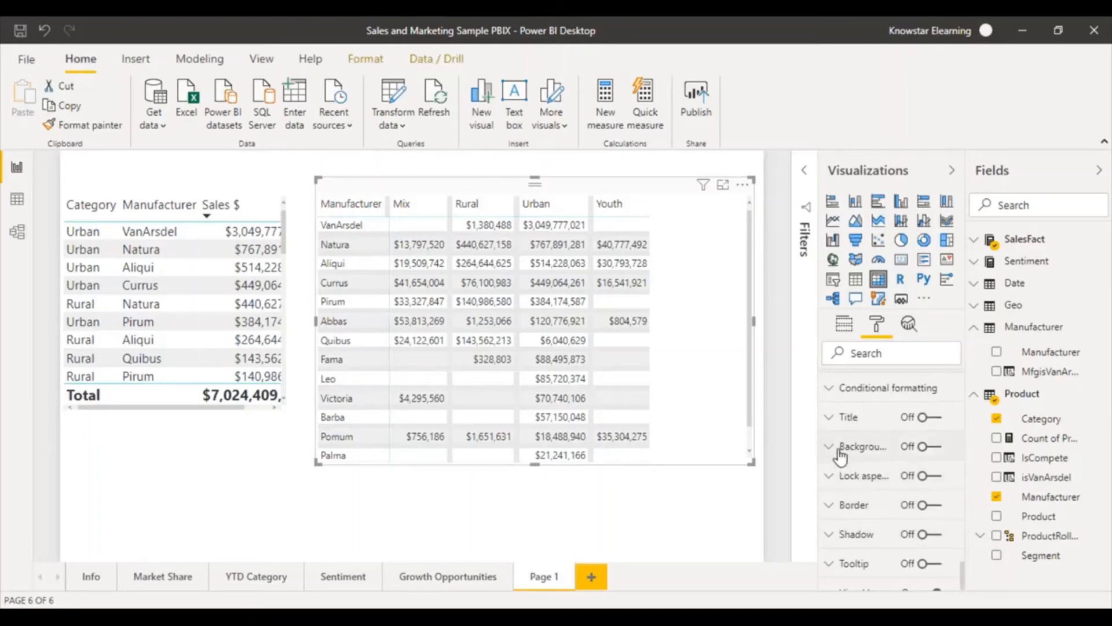
left_click(937, 422)
left_click(829, 422)
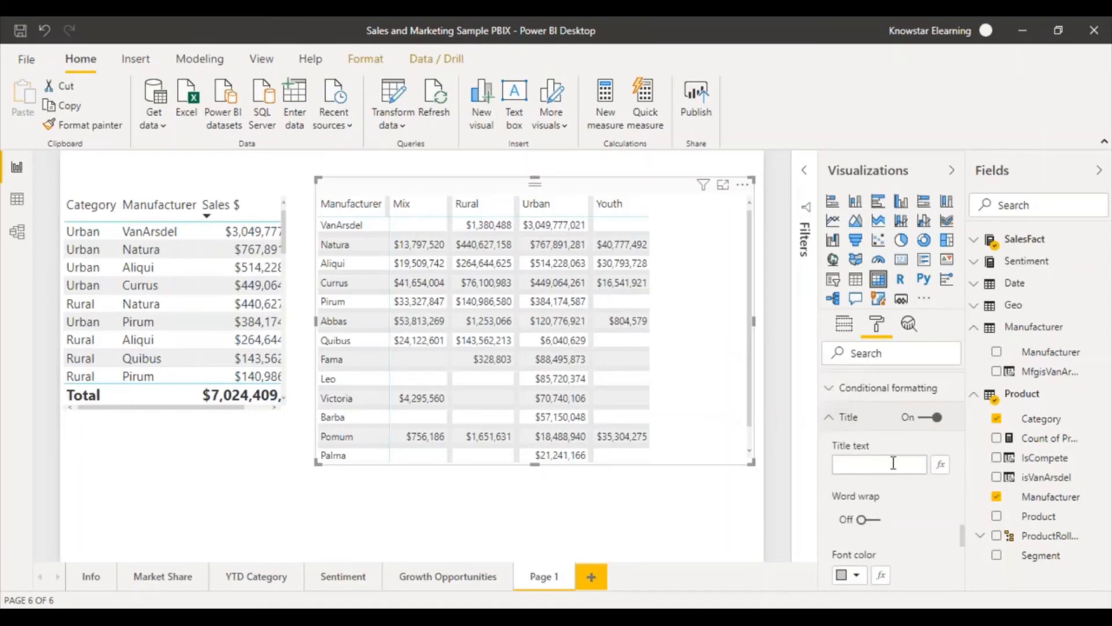
left_click(830, 419)
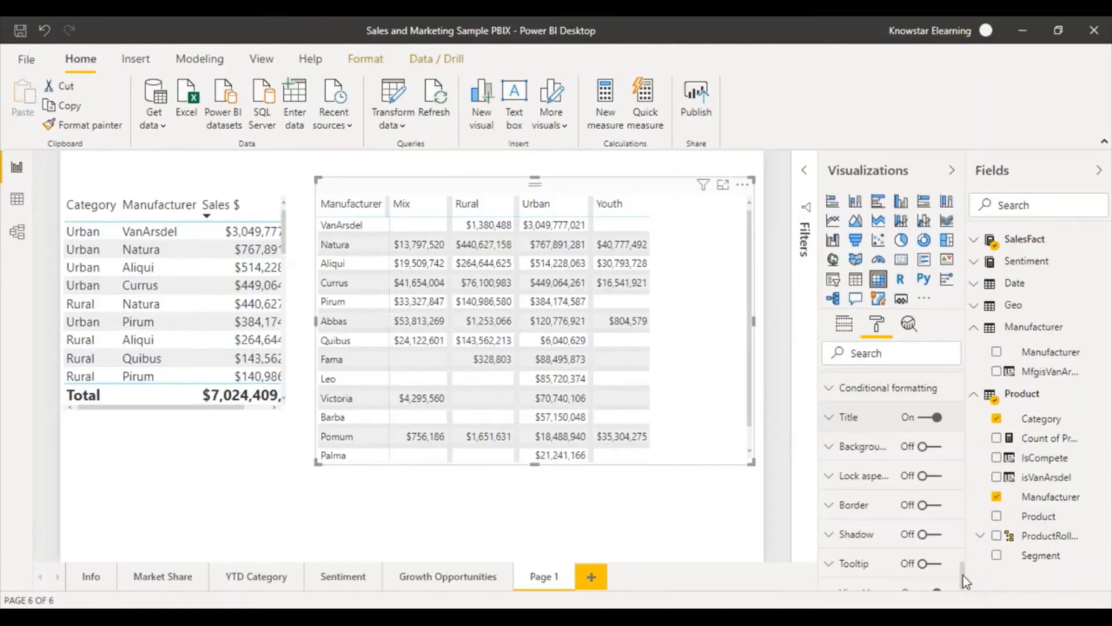
Step: Turn on background color conditional formatting for the Sales $ values in the matrix
mouse_move(964, 575)
left_mouse_down()
mouse_move(965, 587)
mouse_move(963, 560)
left_mouse_up()
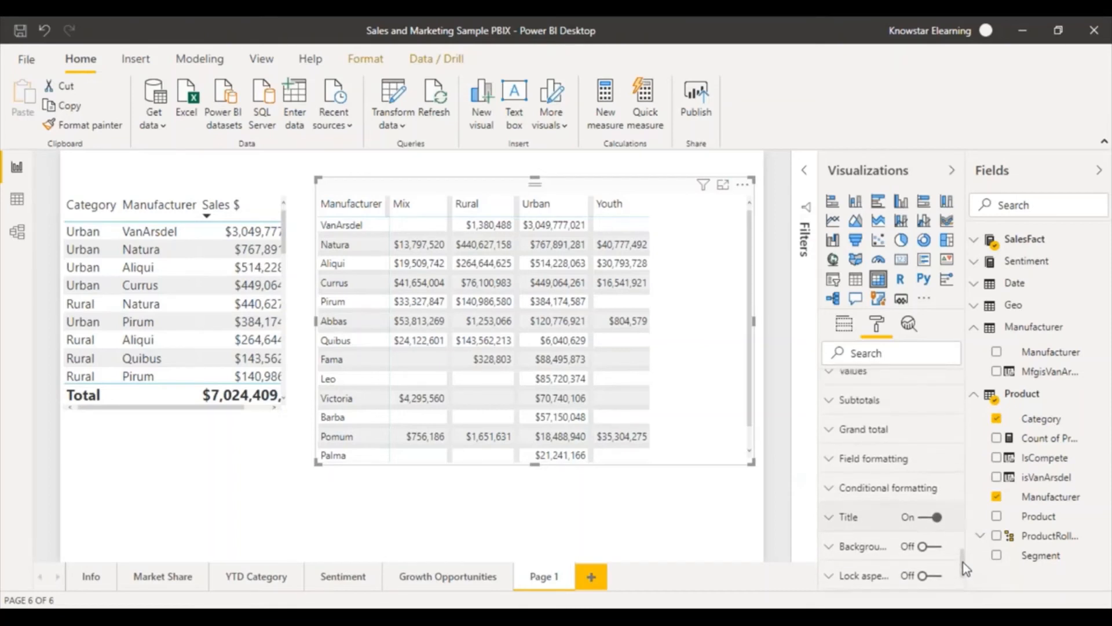
left_click(831, 494)
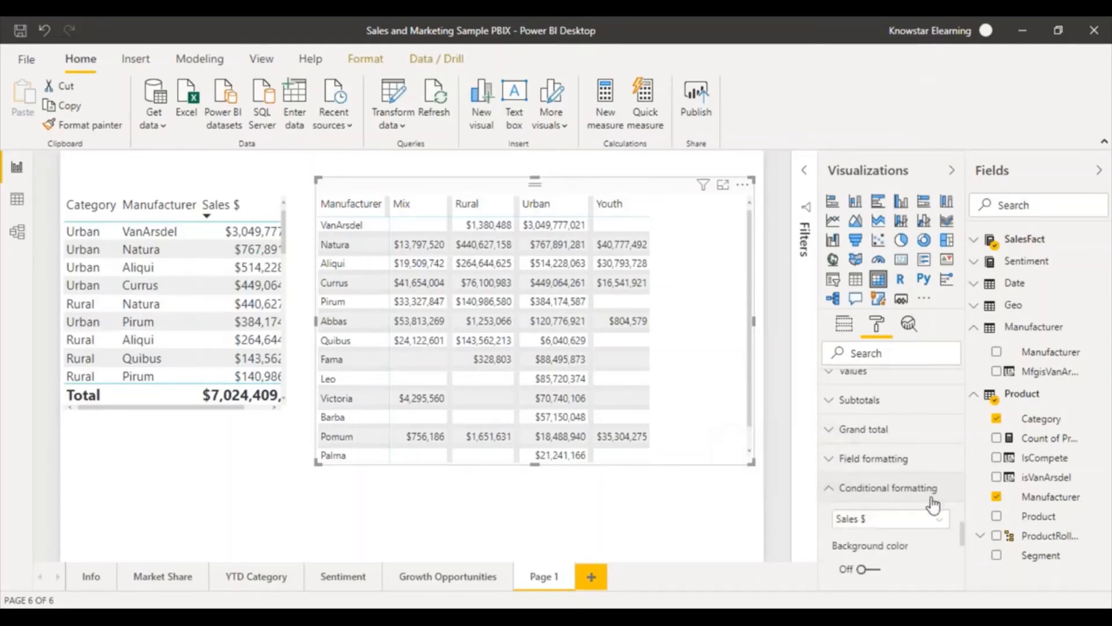
mouse_move(961, 529)
left_mouse_down()
mouse_move(966, 563)
mouse_move(961, 540)
left_mouse_up()
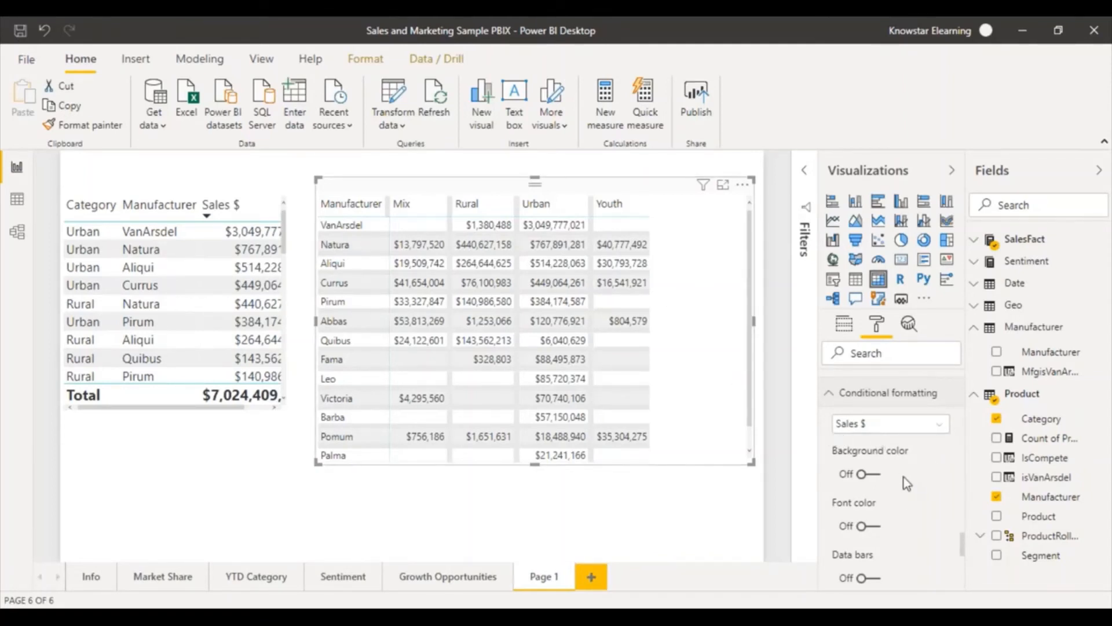
left_click(877, 478)
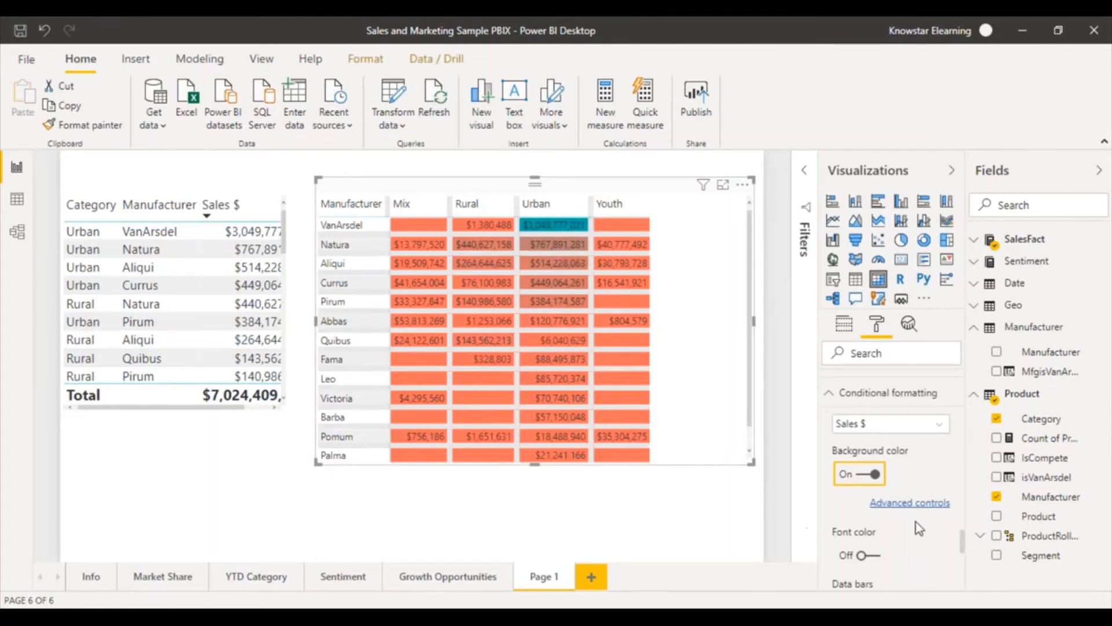
Step: Make the Sales $ background color scale diverging, with a center color for the middle value, and apply it
left_click(921, 506)
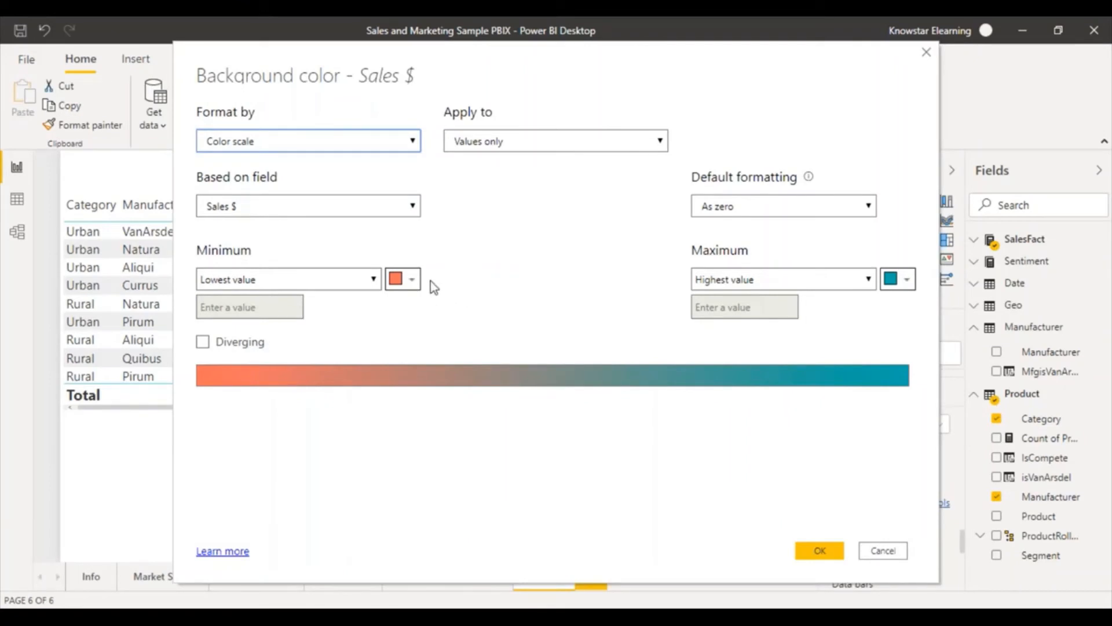
left_click(205, 342)
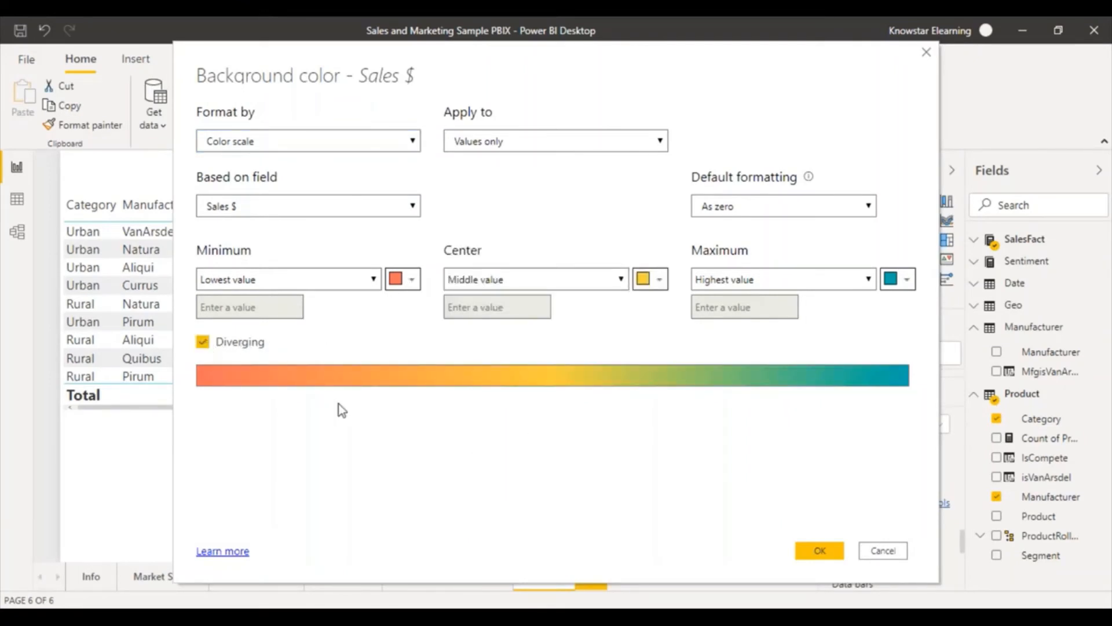
left_click(819, 551)
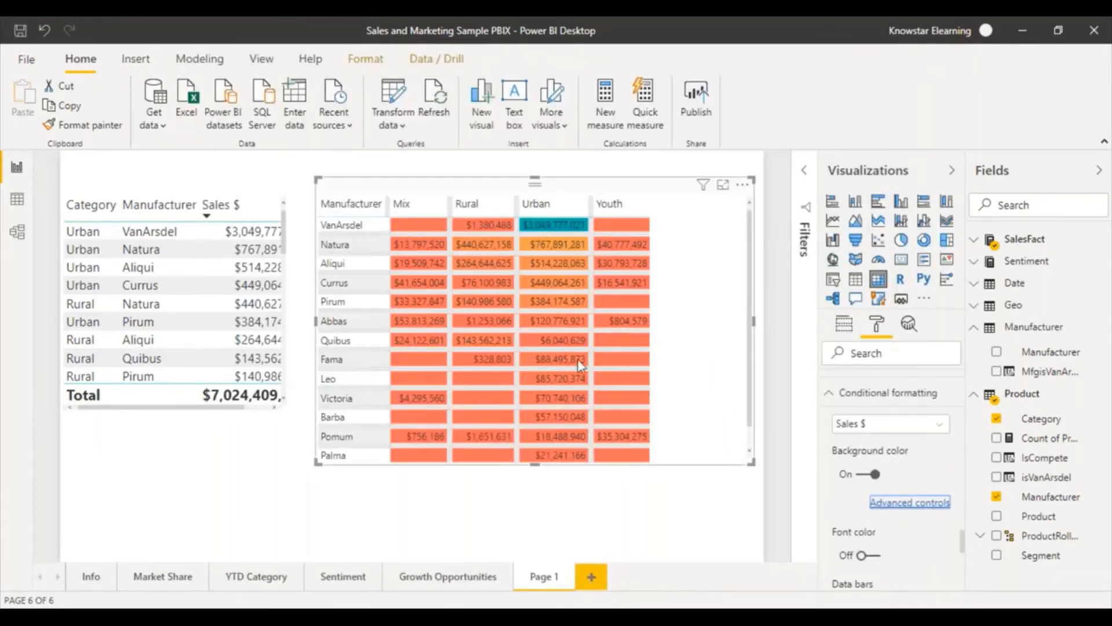
Step: Set the lowest-value color of the Sales $ background scale to light orange and apply it
left_click(933, 512)
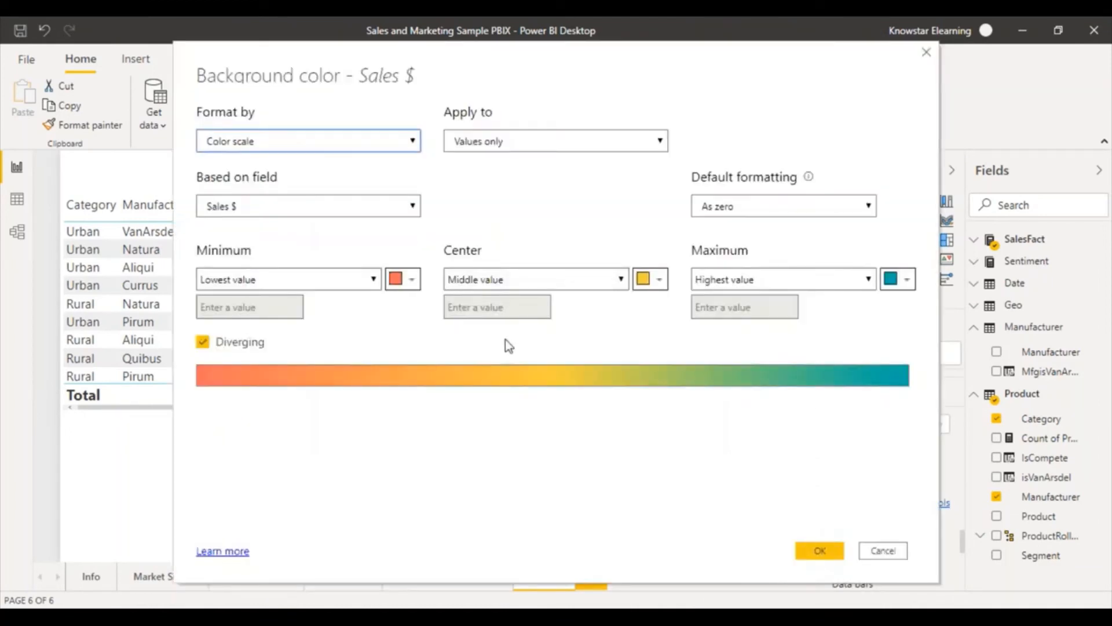
left_click(413, 283)
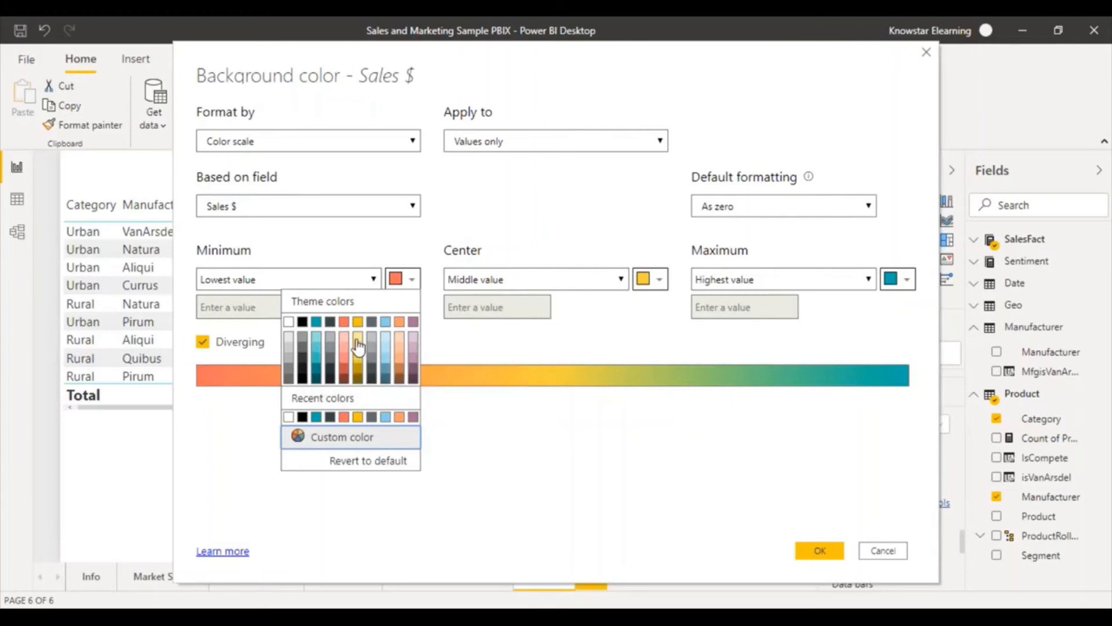
left_click(400, 341)
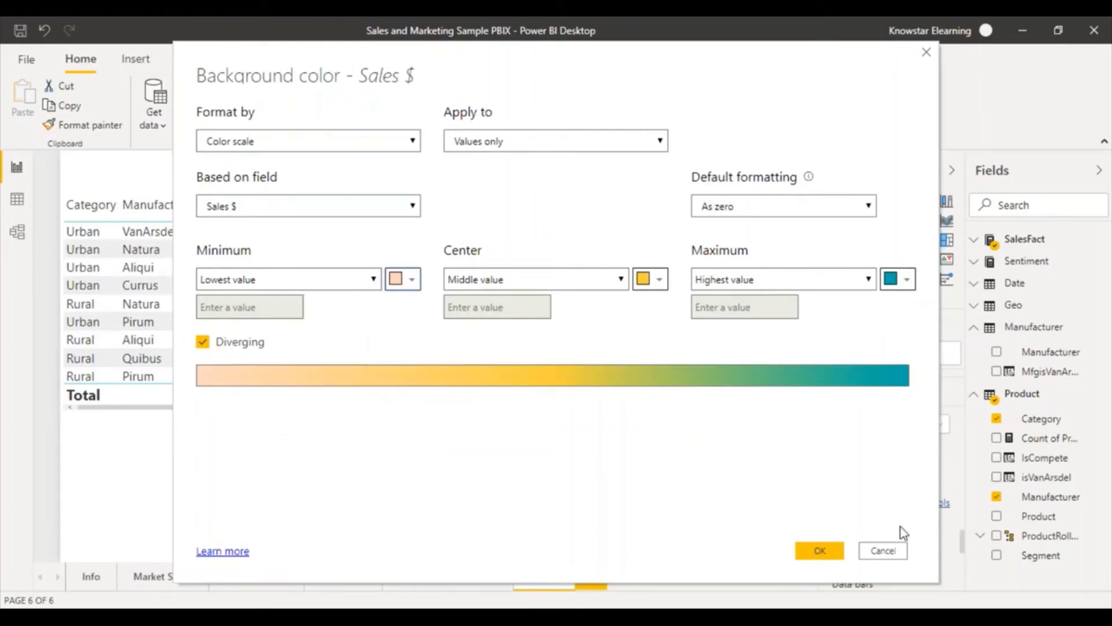
left_click(823, 550)
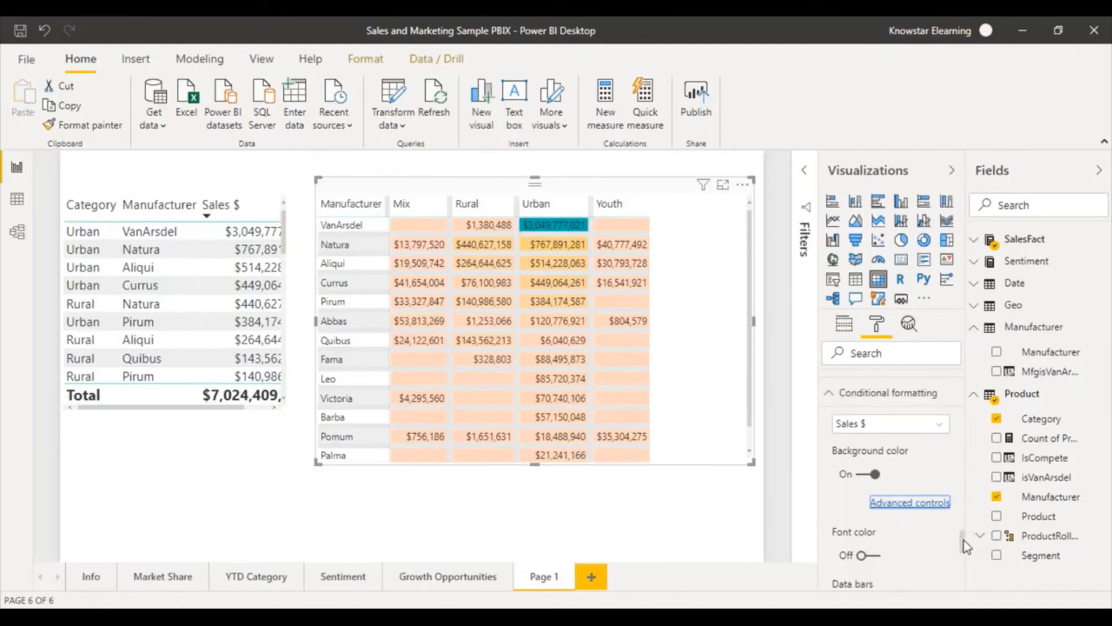
Step: Turn on font color conditional formatting for Sales $ and set its lowest-value color to light gray
left_click_drag(964, 540, 965, 557)
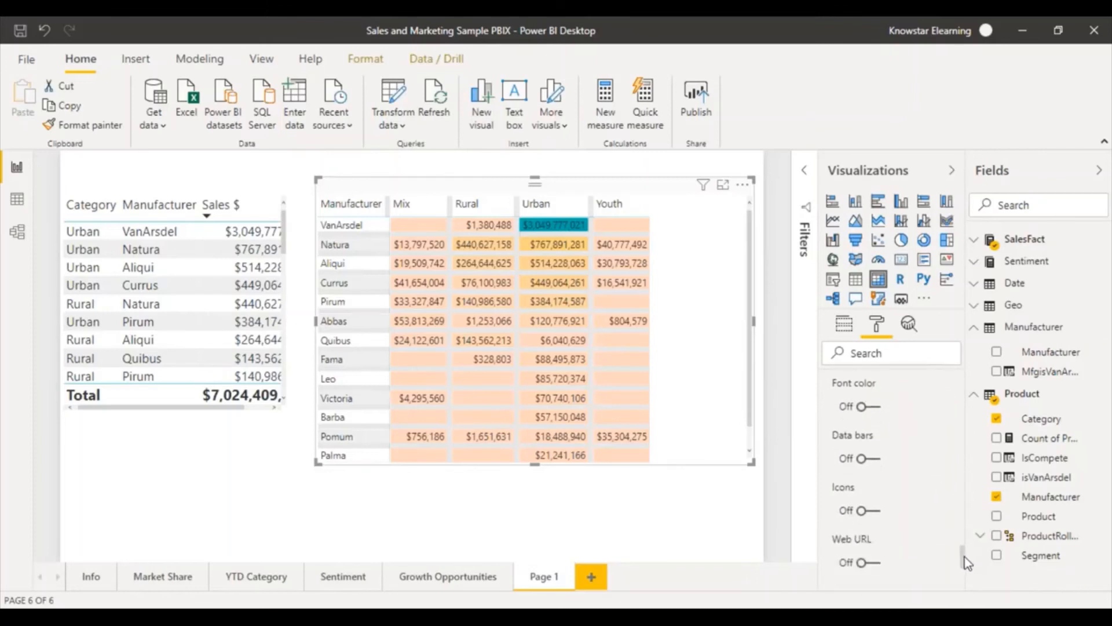
left_click(876, 408)
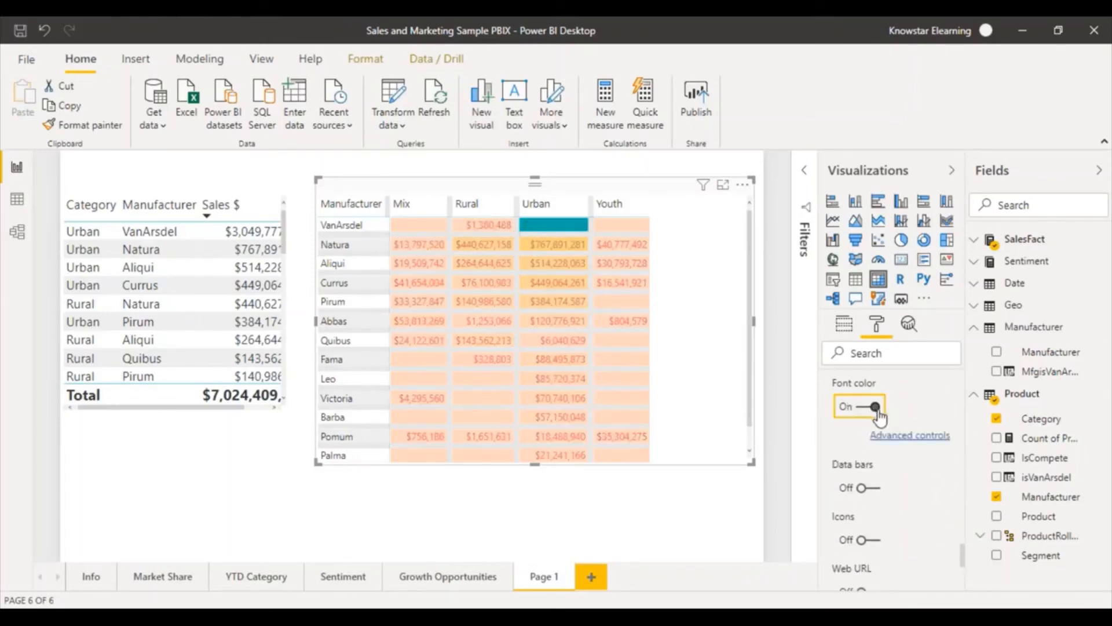
left_click(908, 435)
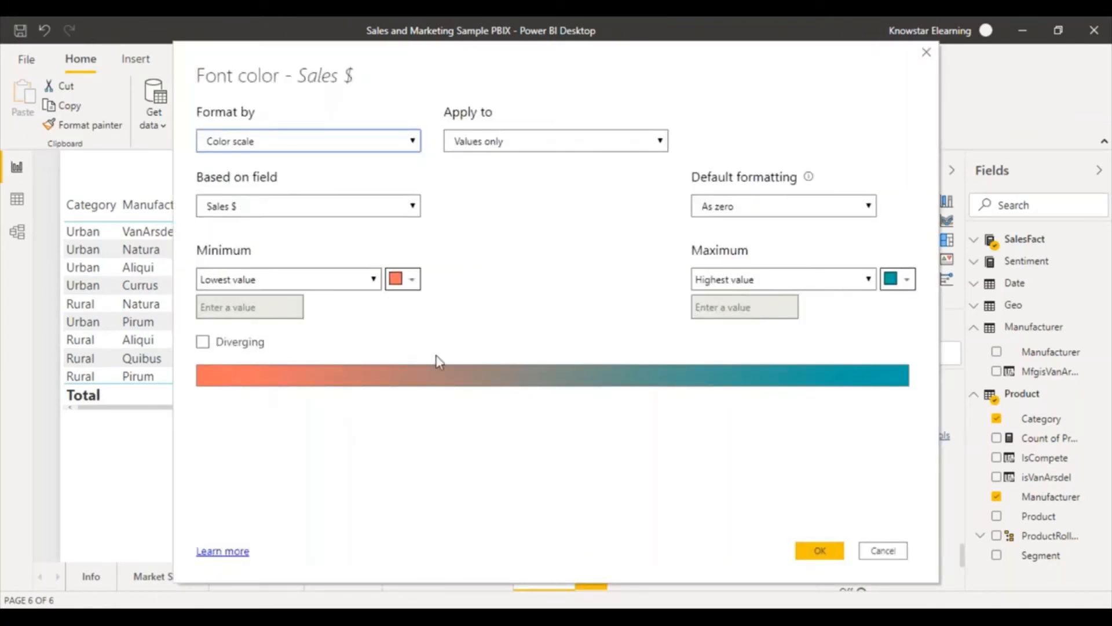
left_click(411, 284)
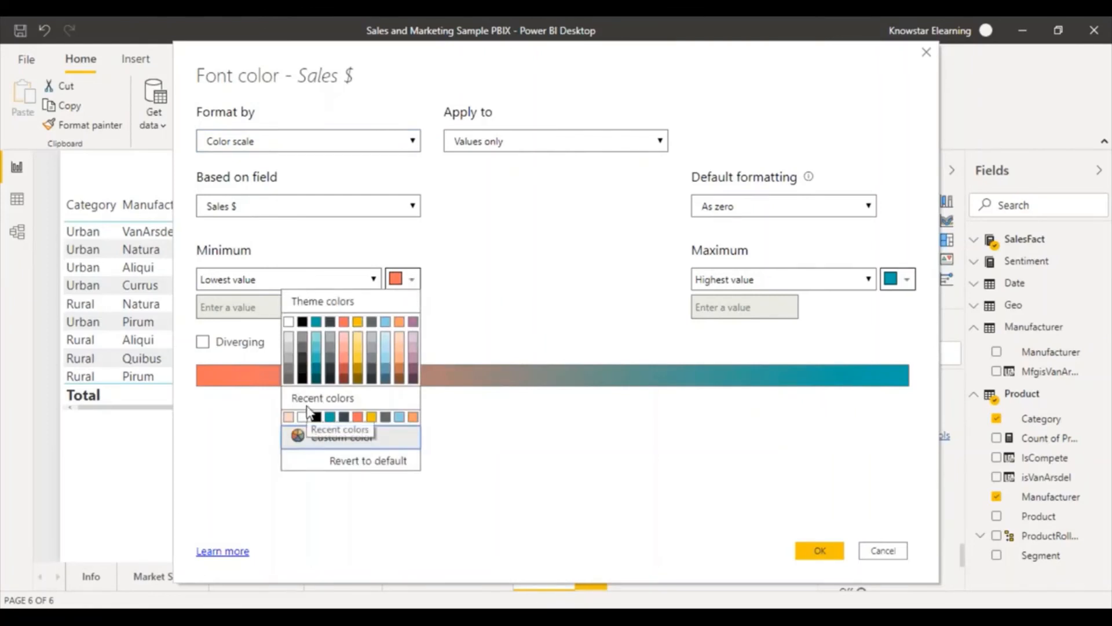
left_click(331, 349)
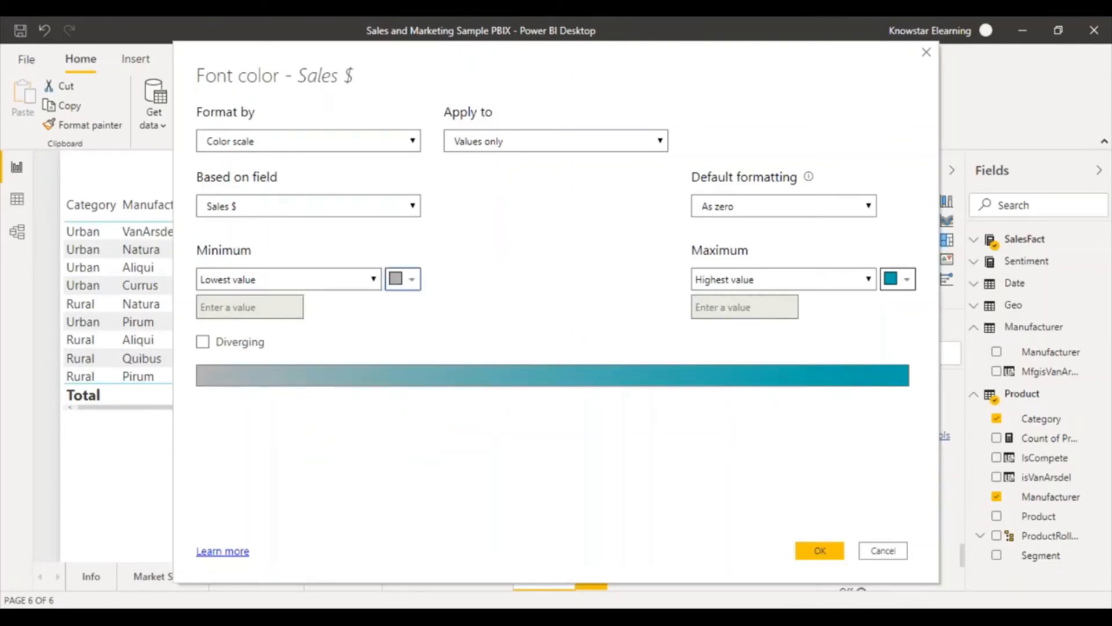
Step: Make the Sales $ font color scale diverging, set its middle-value color to coral, and apply it
left_click(901, 281)
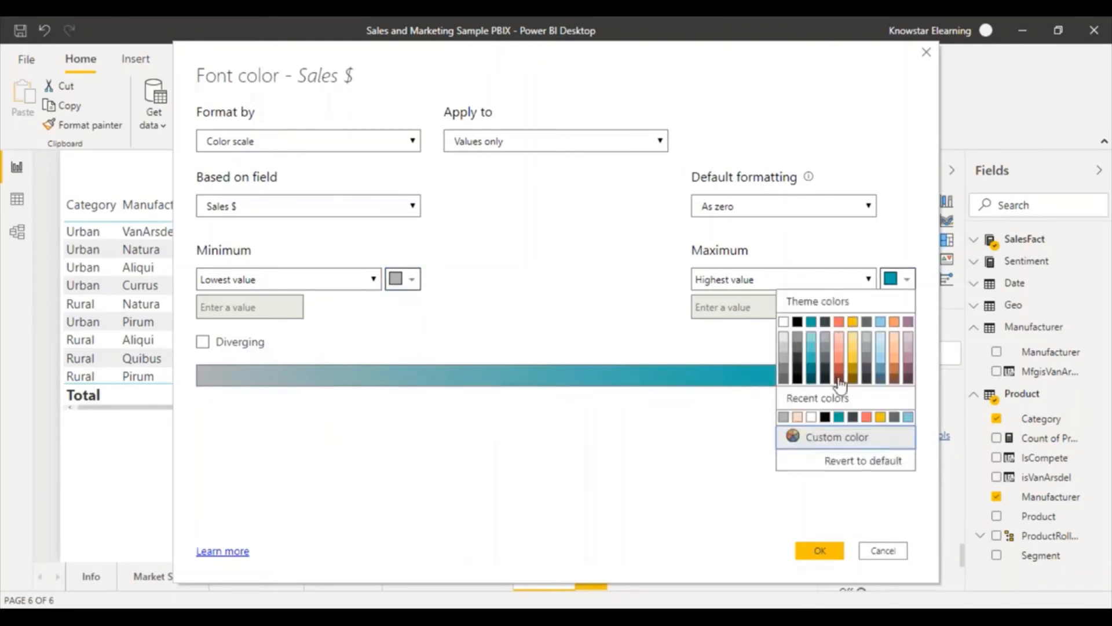
left_click(202, 343)
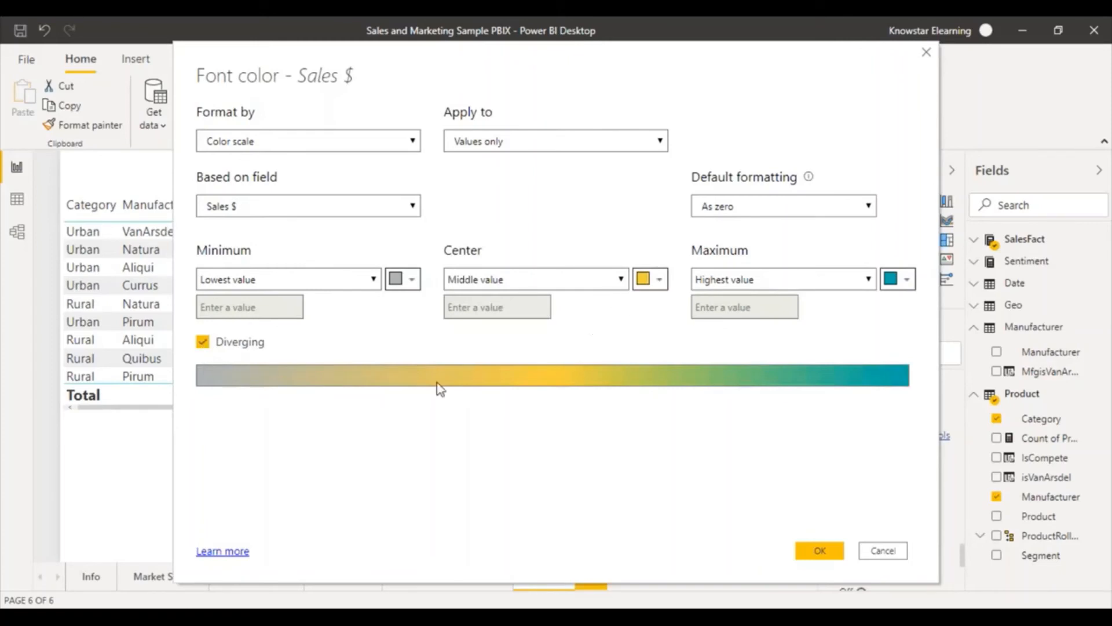
left_click(662, 283)
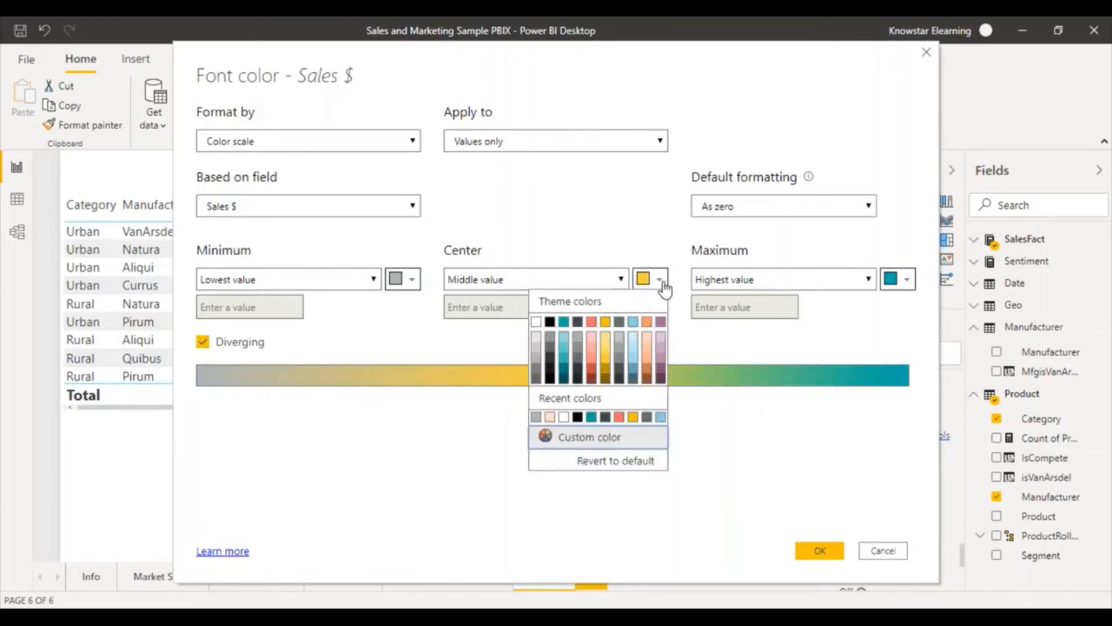
left_click(591, 322)
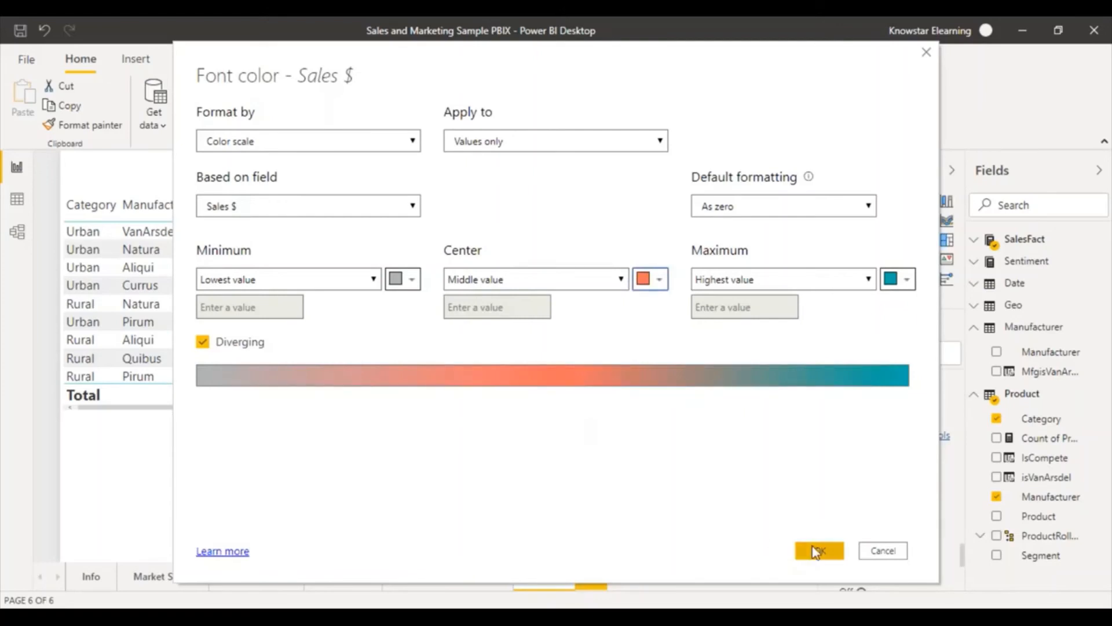
left_click(819, 549)
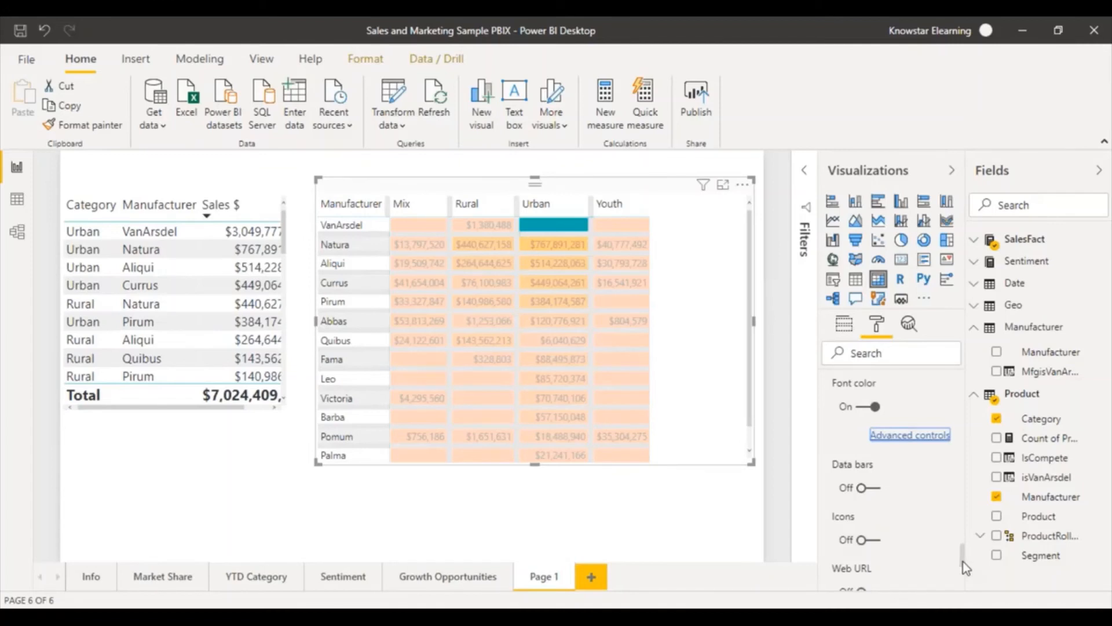
left_click_drag(964, 567, 965, 550)
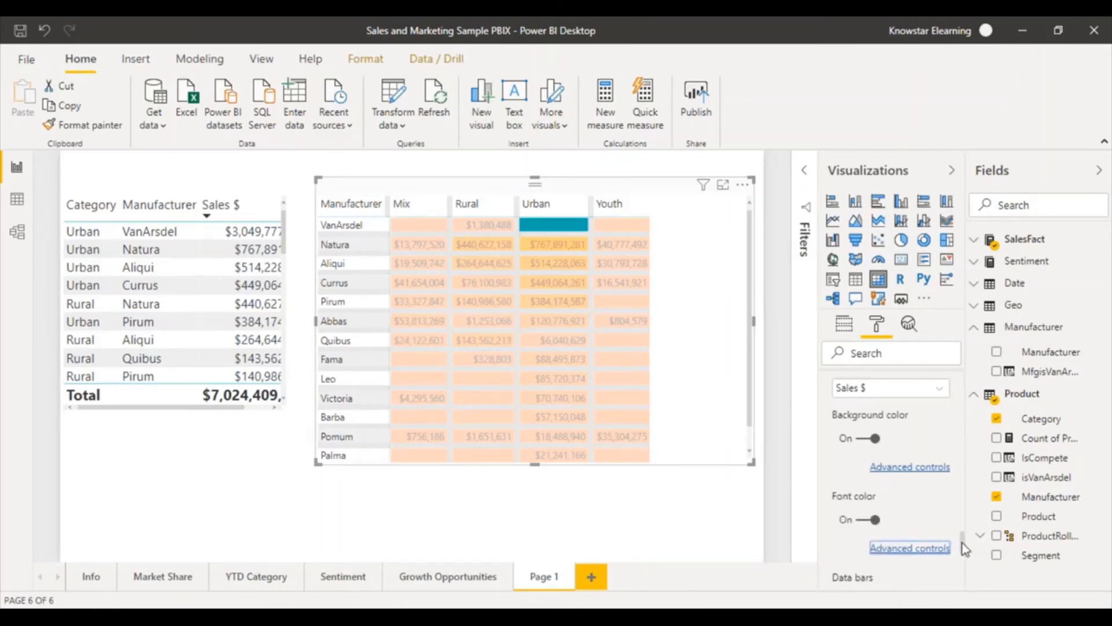
Step: Turn off the background color and font color conditional formatting for Sales $ in the matrix
mouse_move(965, 547)
left_mouse_down()
mouse_move(965, 559)
mouse_move(964, 547)
left_mouse_up()
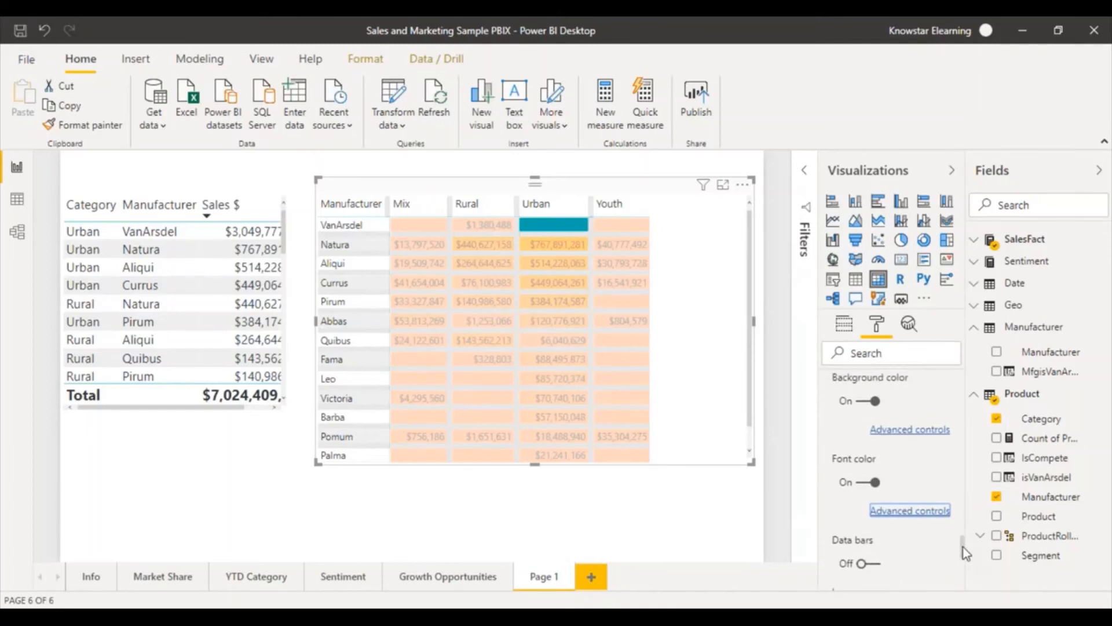
left_click(861, 406)
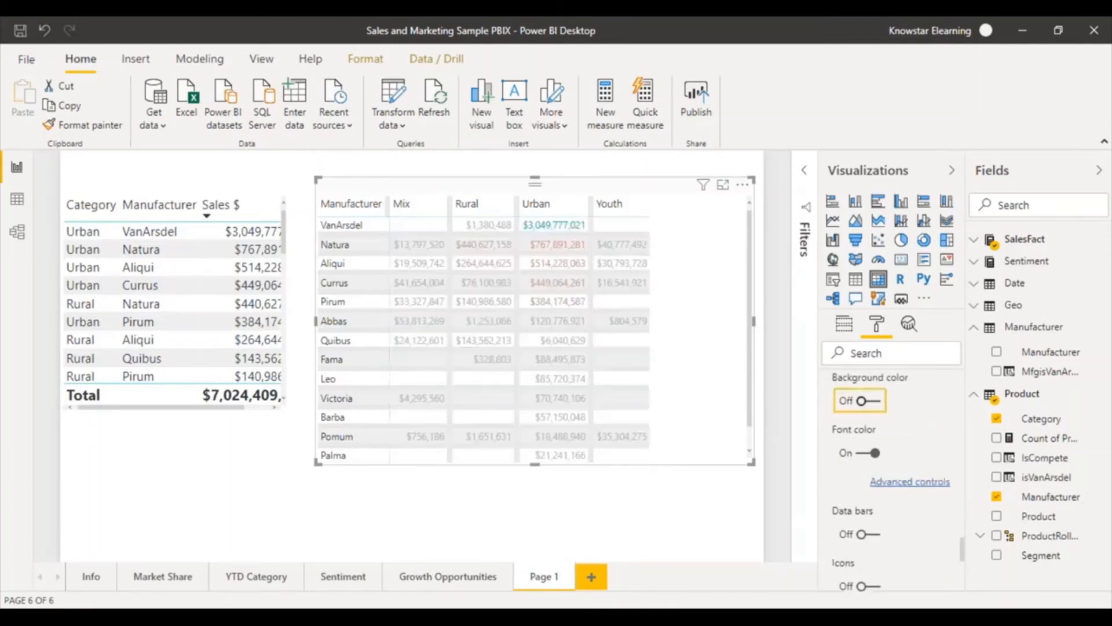
left_click(864, 458)
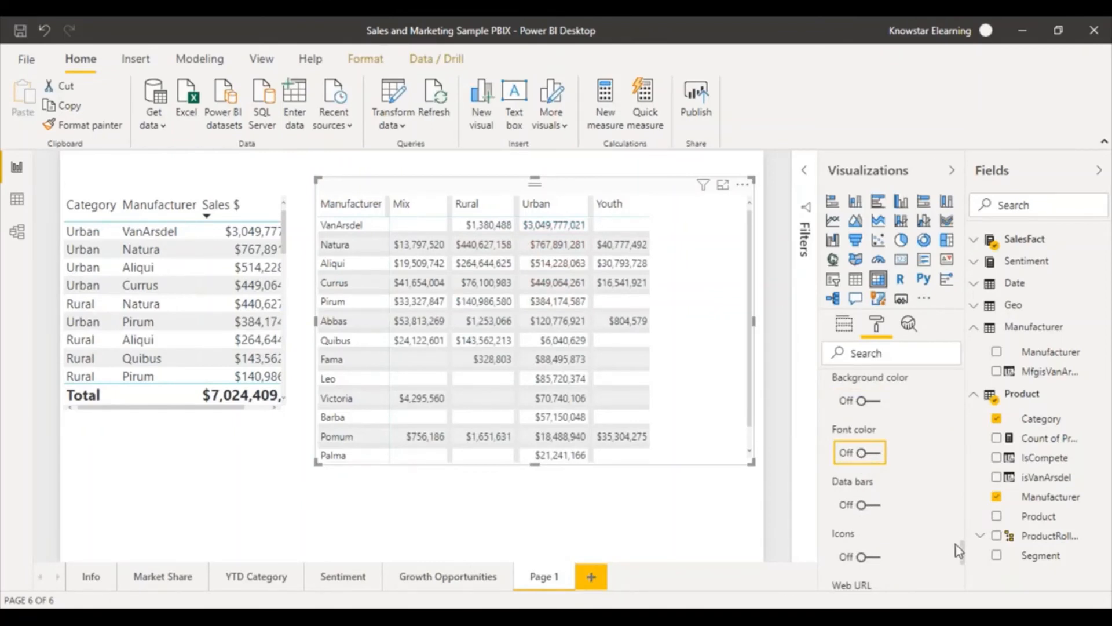
Step: Turn on data bars conditional formatting for Sales $ in the matrix
left_click_drag(964, 549, 966, 565)
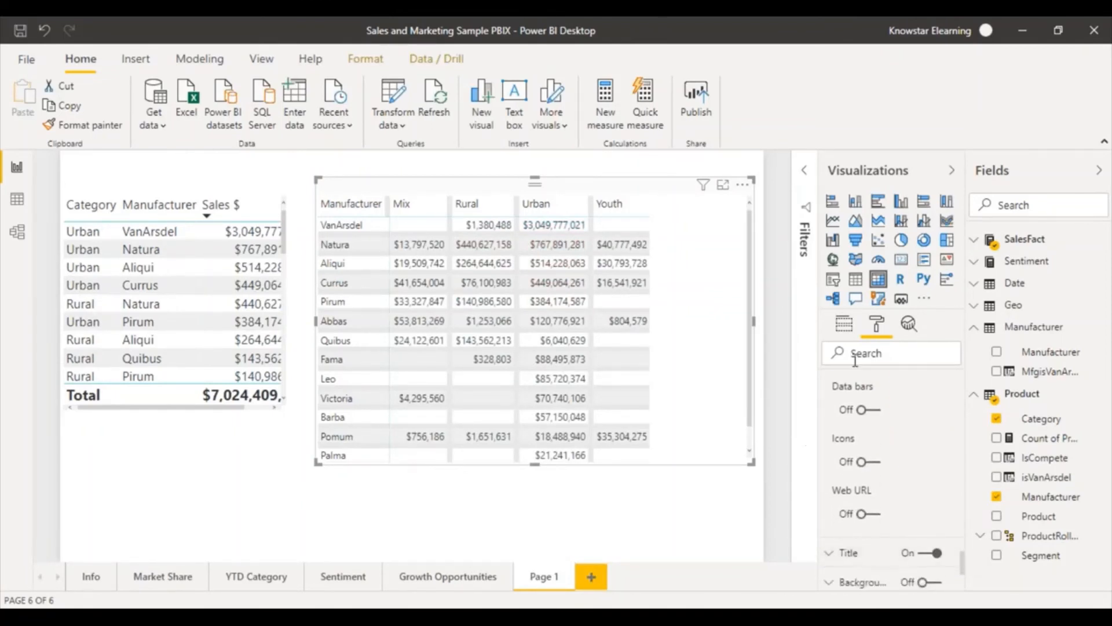
left_click(875, 411)
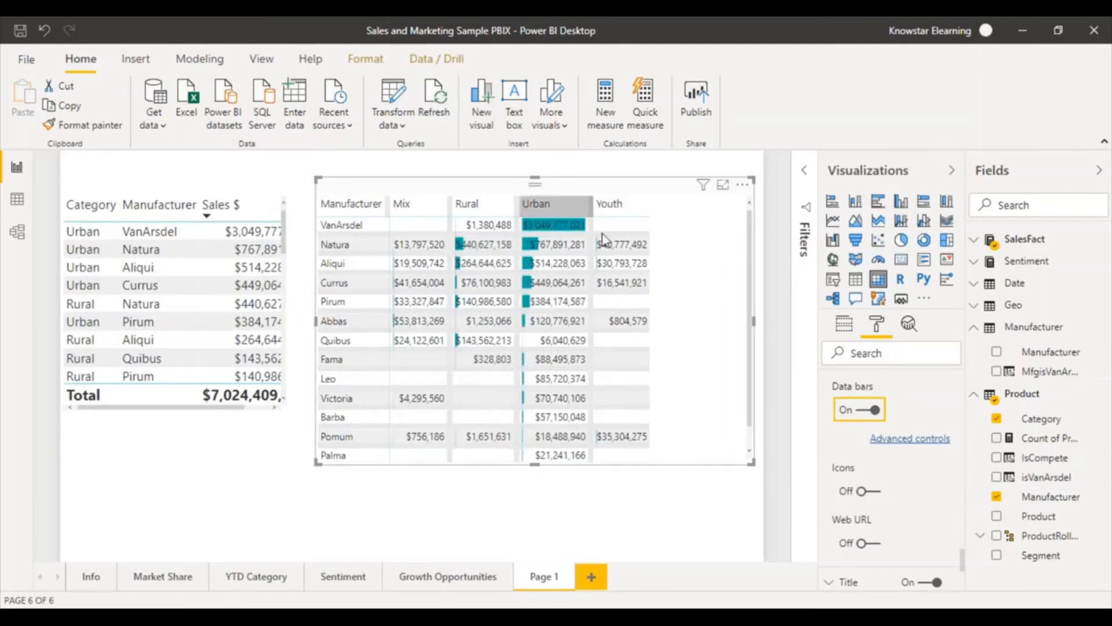
left_click_drag(585, 424, 530, 306)
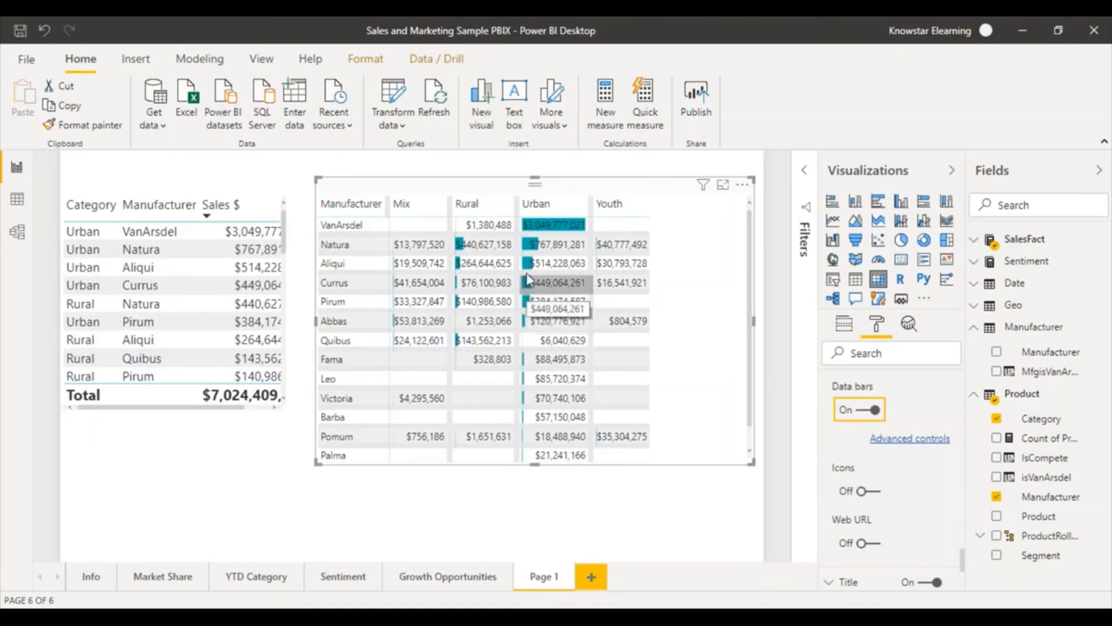
Step: Set the Sales $ data bars to show the bar only, keeping the left-to-right direction, and apply the change
left_click(934, 441)
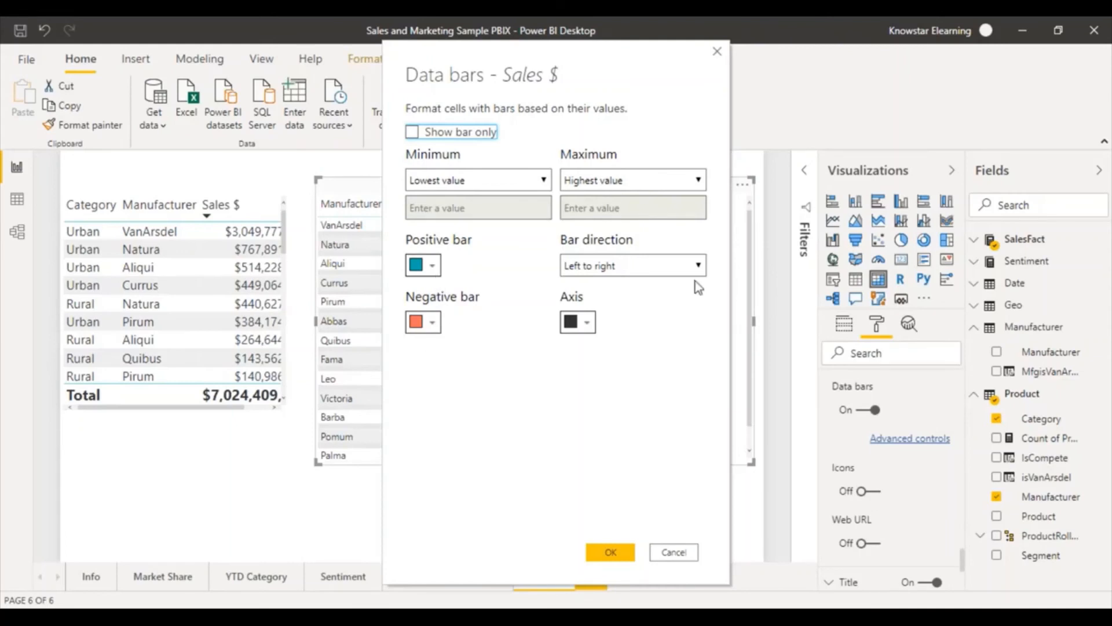
left_click(699, 267)
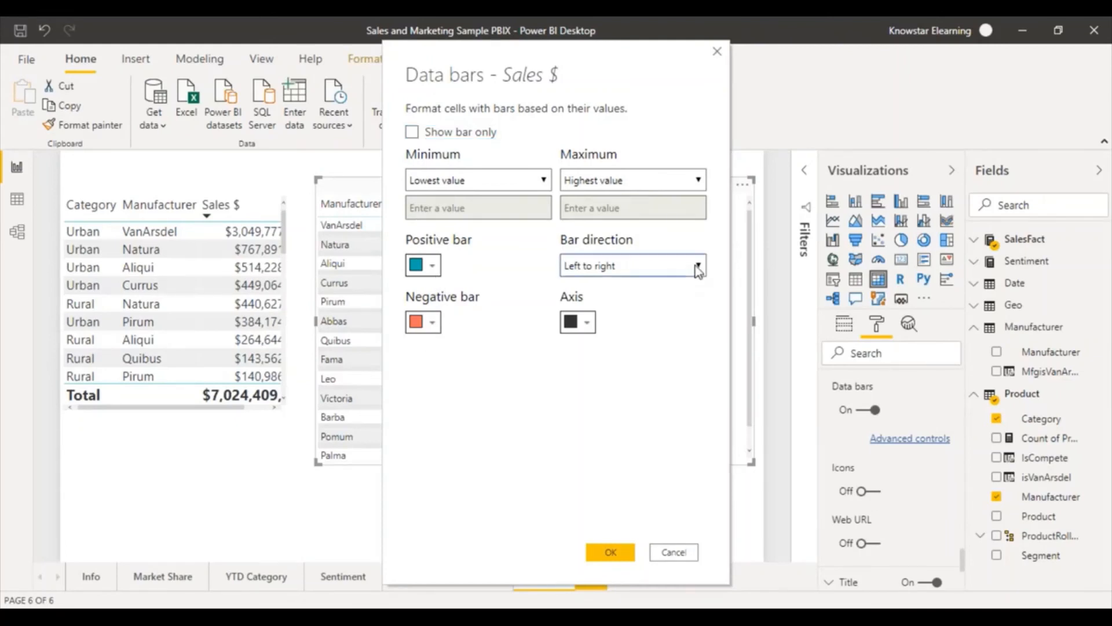
left_click(698, 268)
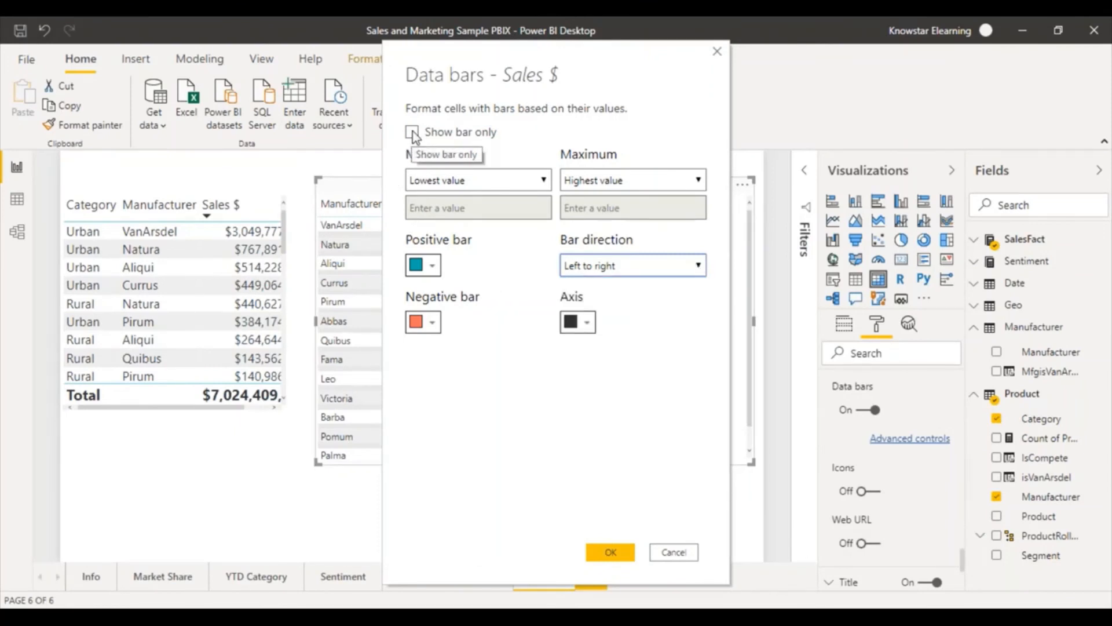
left_click(412, 133)
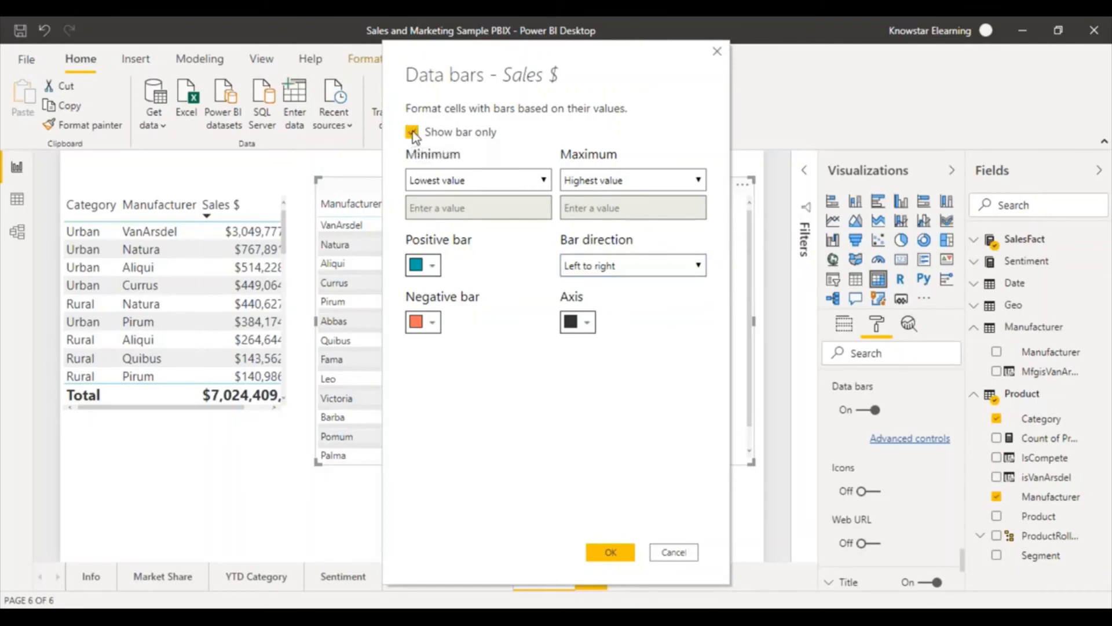
left_click(622, 554)
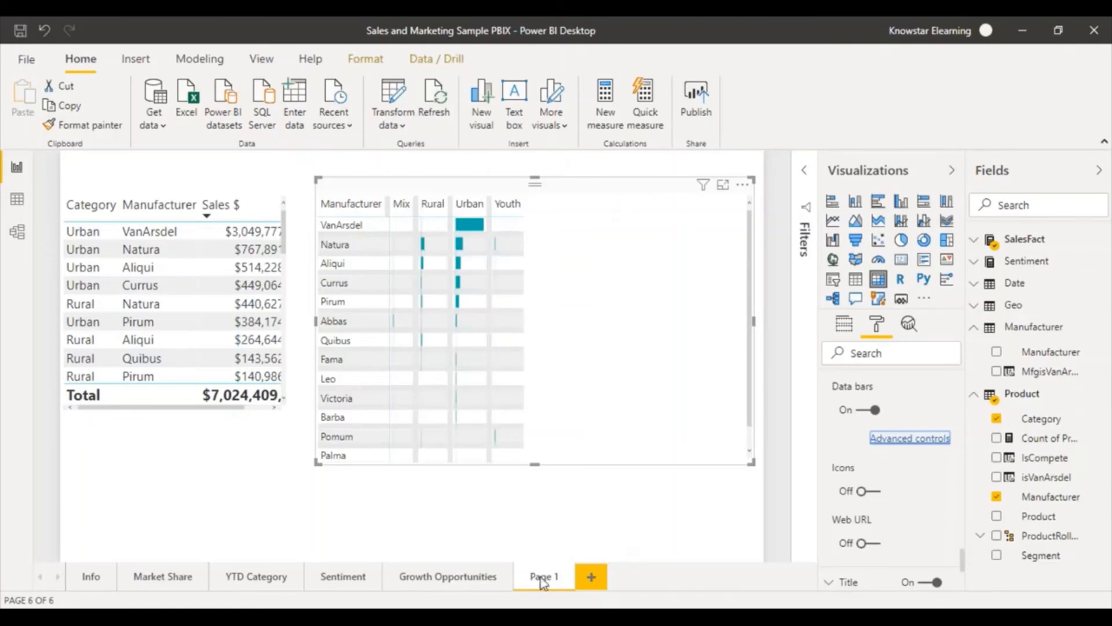
Step: Remove the Manufacturer field from the table visual's values
mouse_move(478, 237)
left_click(171, 394)
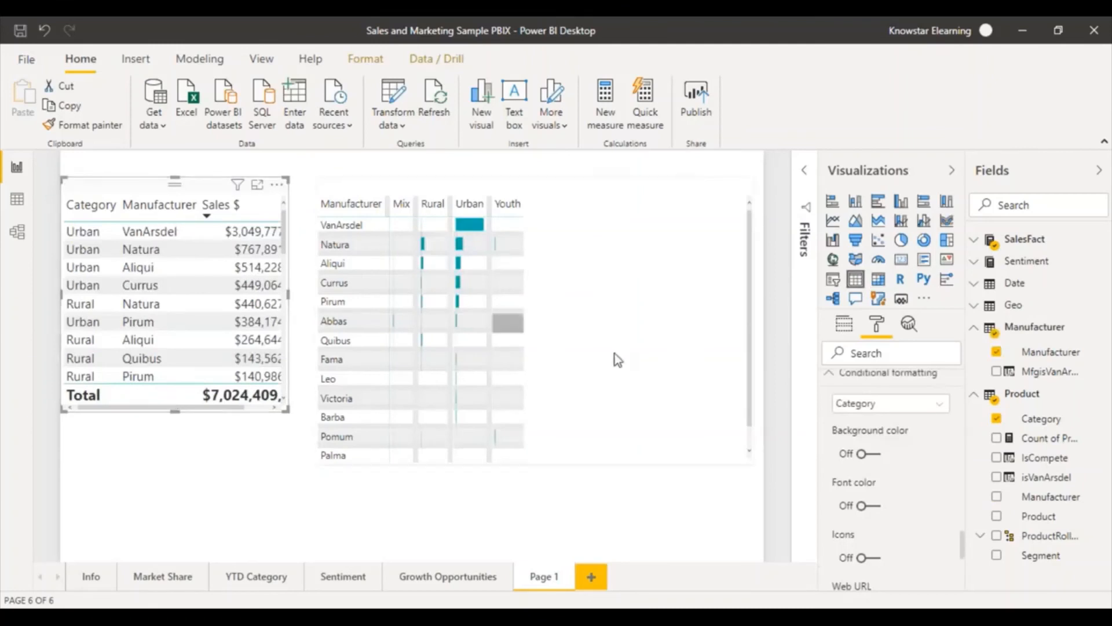
left_click(843, 326)
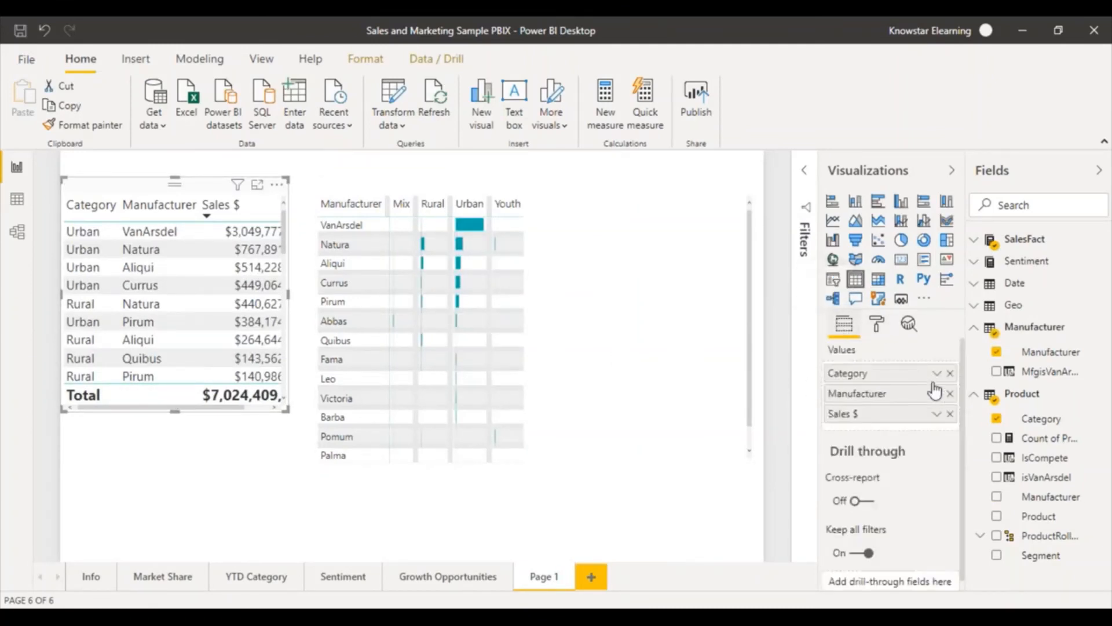
left_click(950, 394)
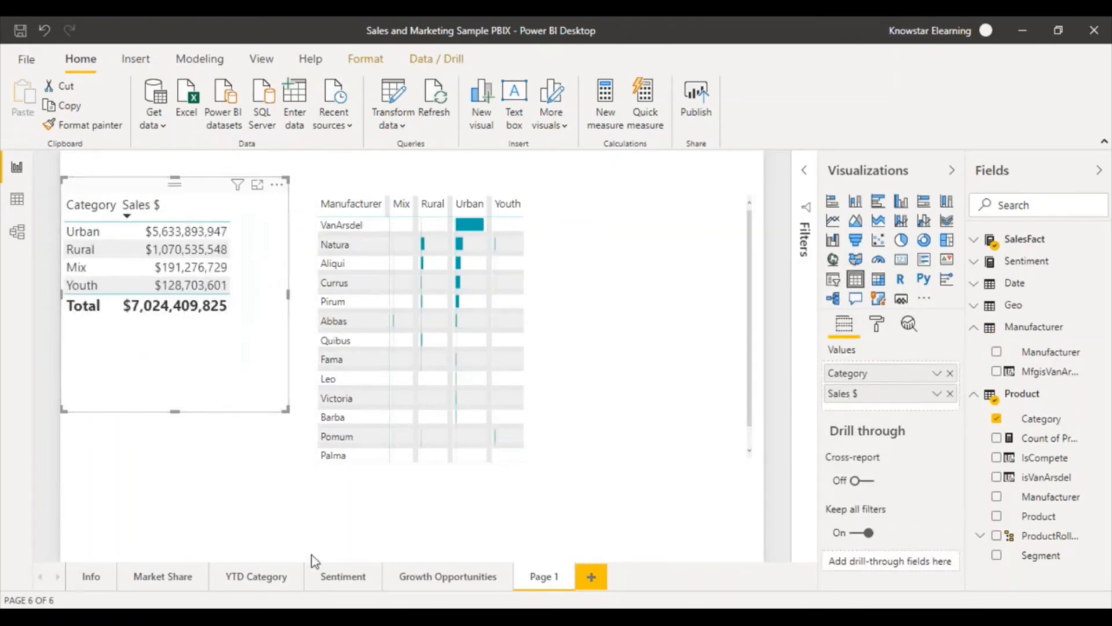
Step: Turn on icon conditional formatting for the table's Category column and move its settings dialog clear of the table
left_click(876, 326)
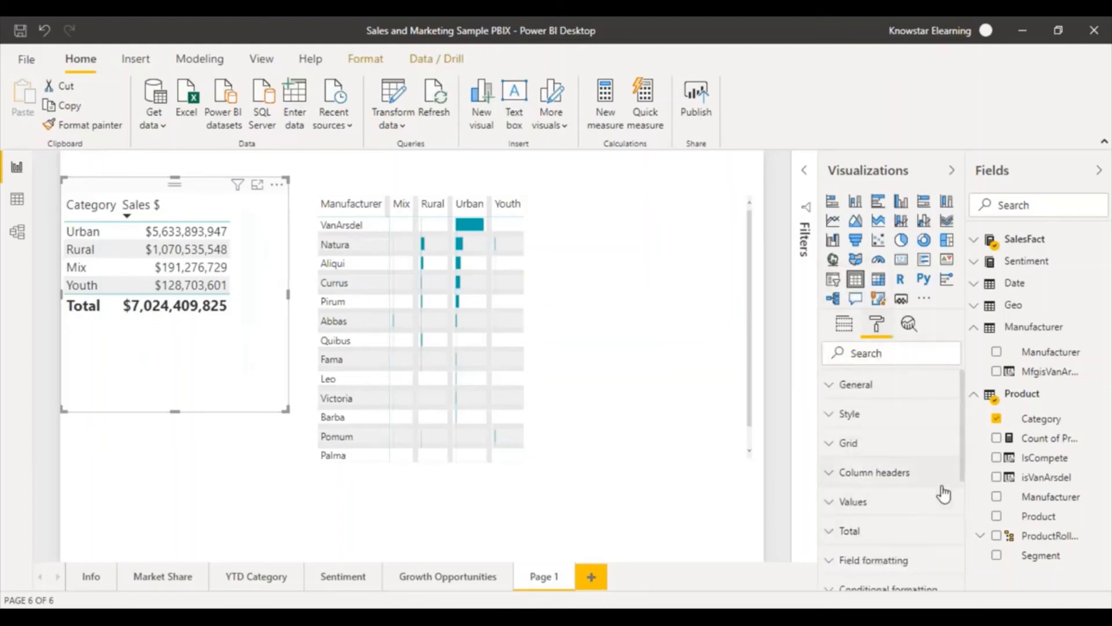
scroll(964, 473, "down", 3)
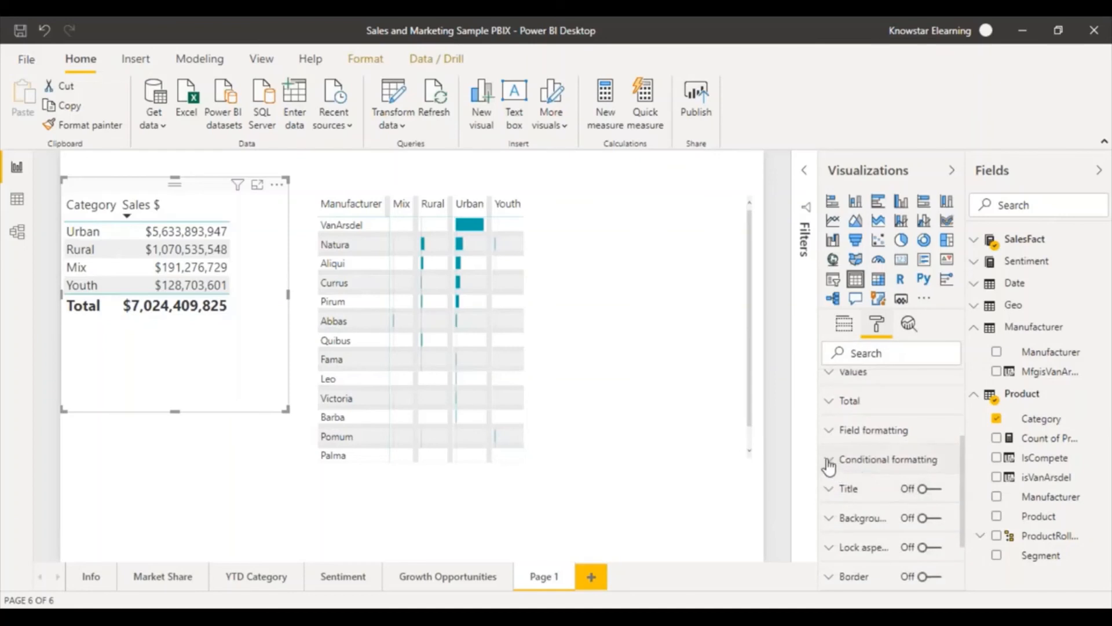
left_click(832, 461)
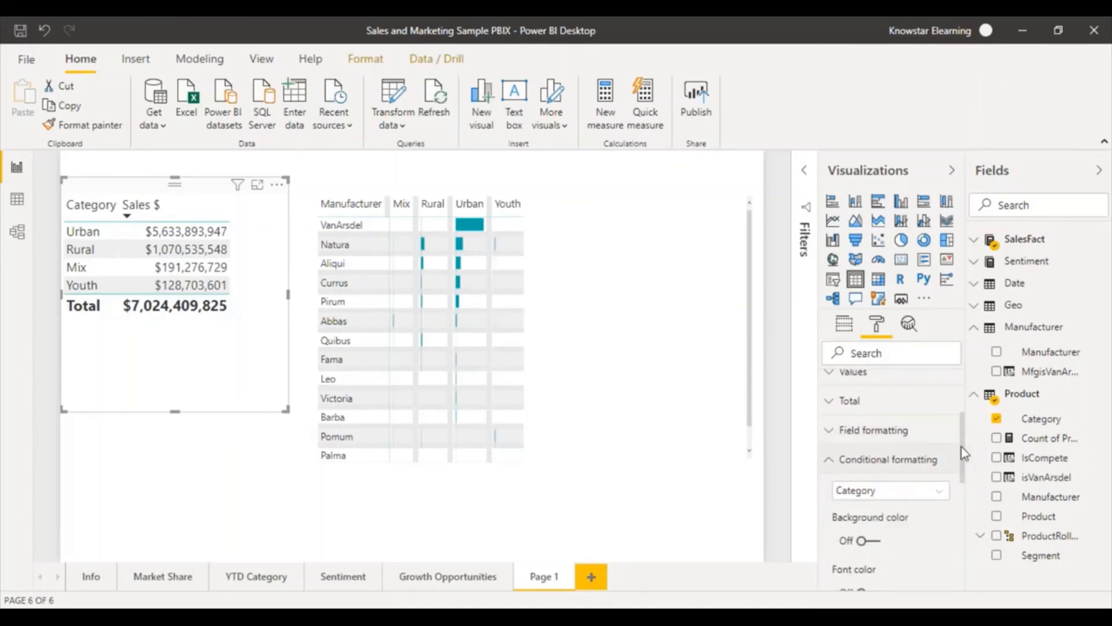
left_click_drag(963, 453, 967, 491)
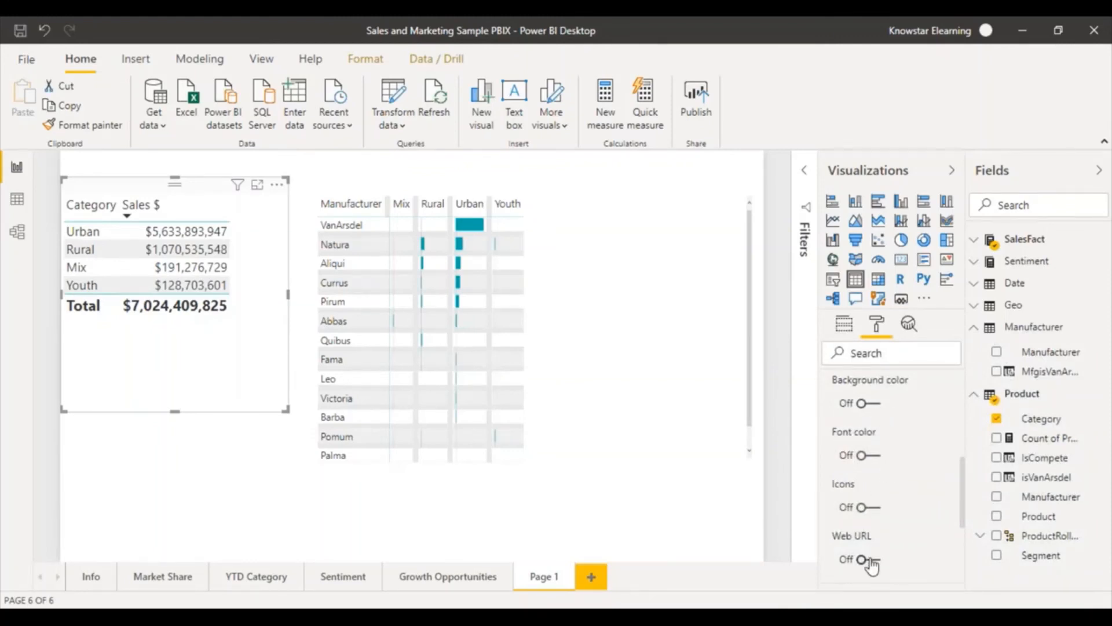
left_click(869, 507)
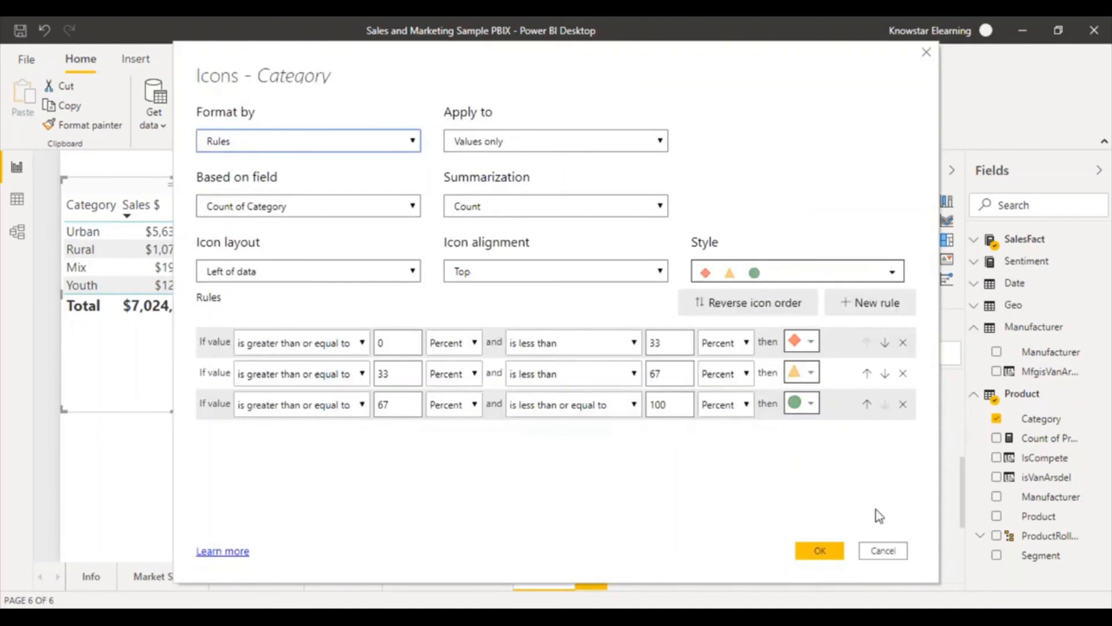
left_click_drag(294, 62, 353, 73)
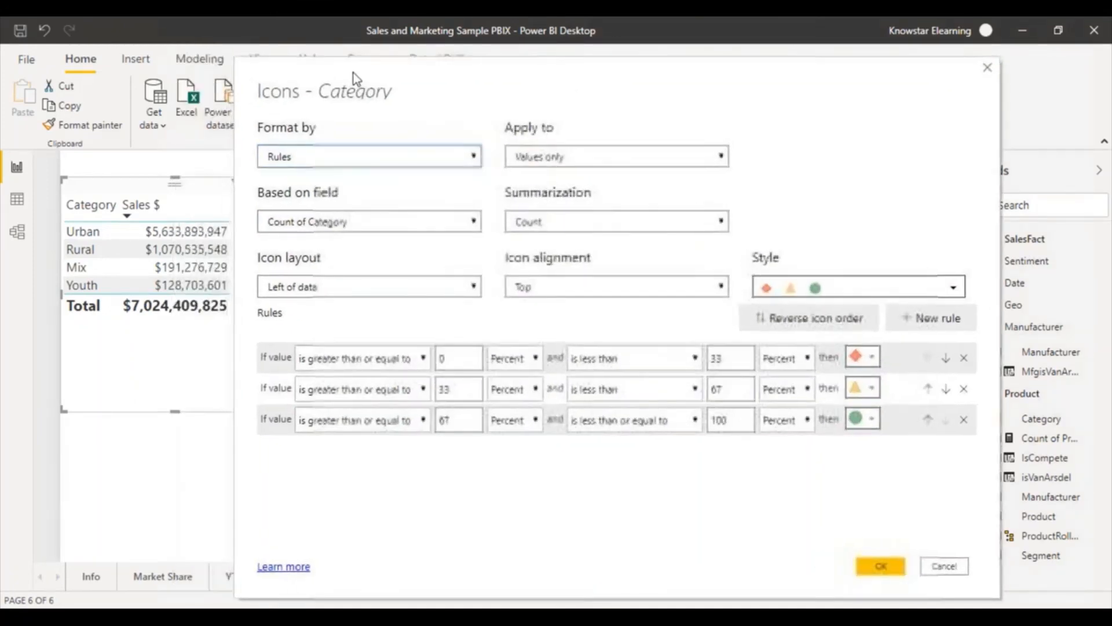
Step: Look through the available formatting methods, rule icons and base fields in the Category icon settings
left_click(475, 161)
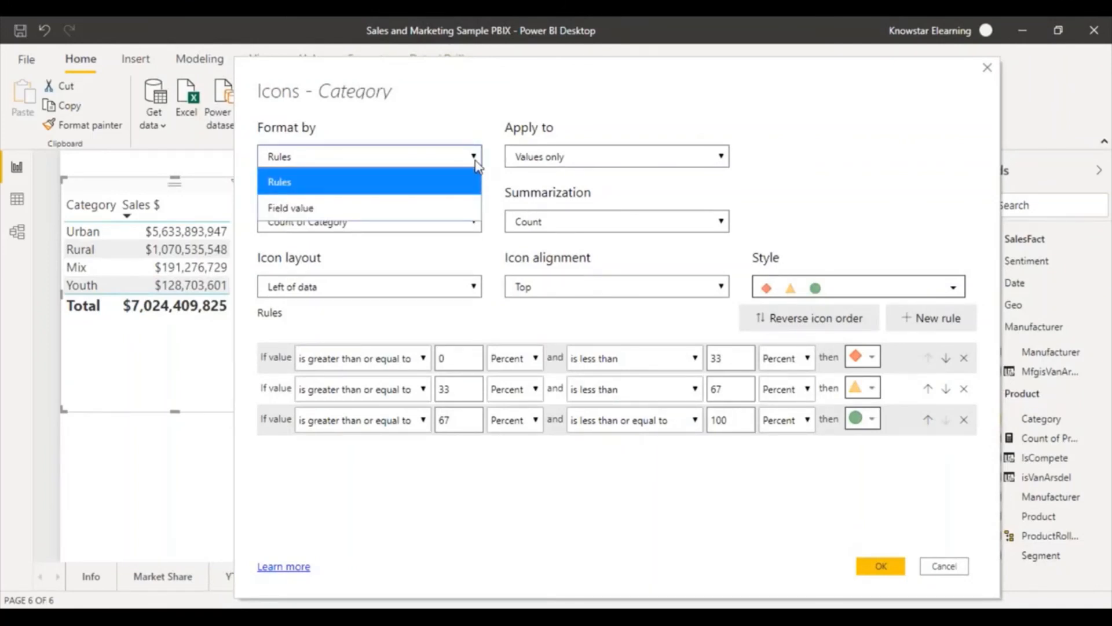
left_click(476, 164)
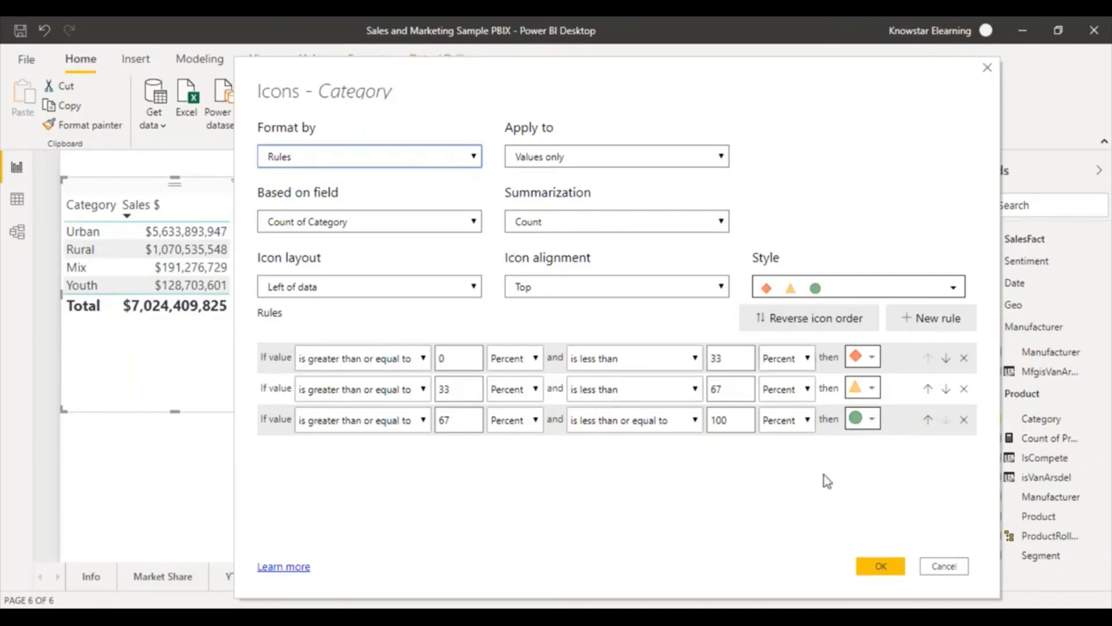
left_click(873, 358)
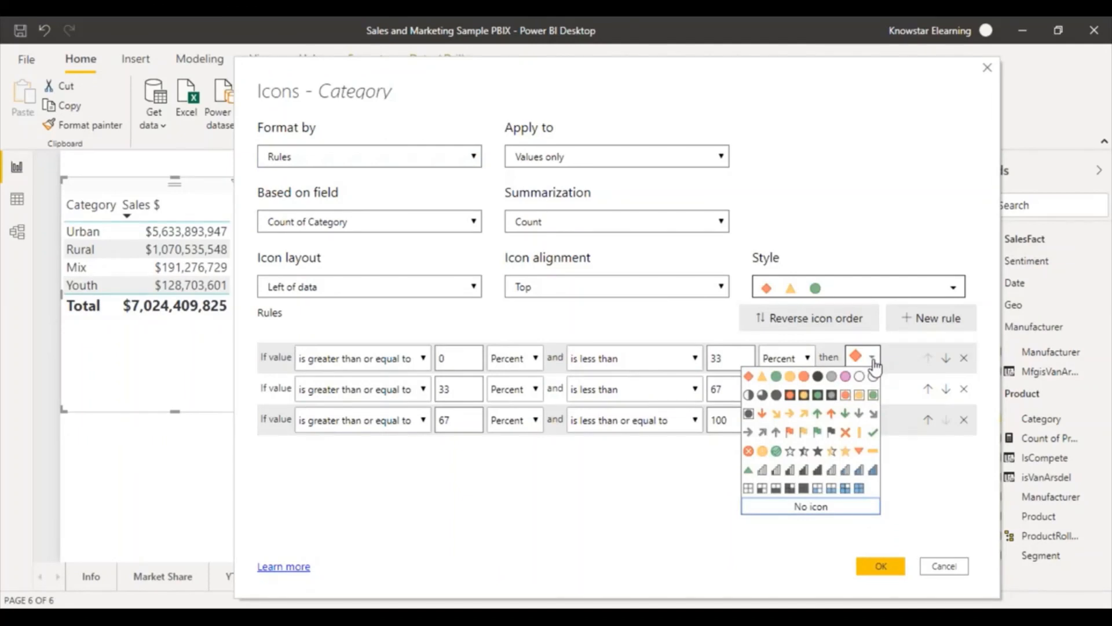
left_click(872, 358)
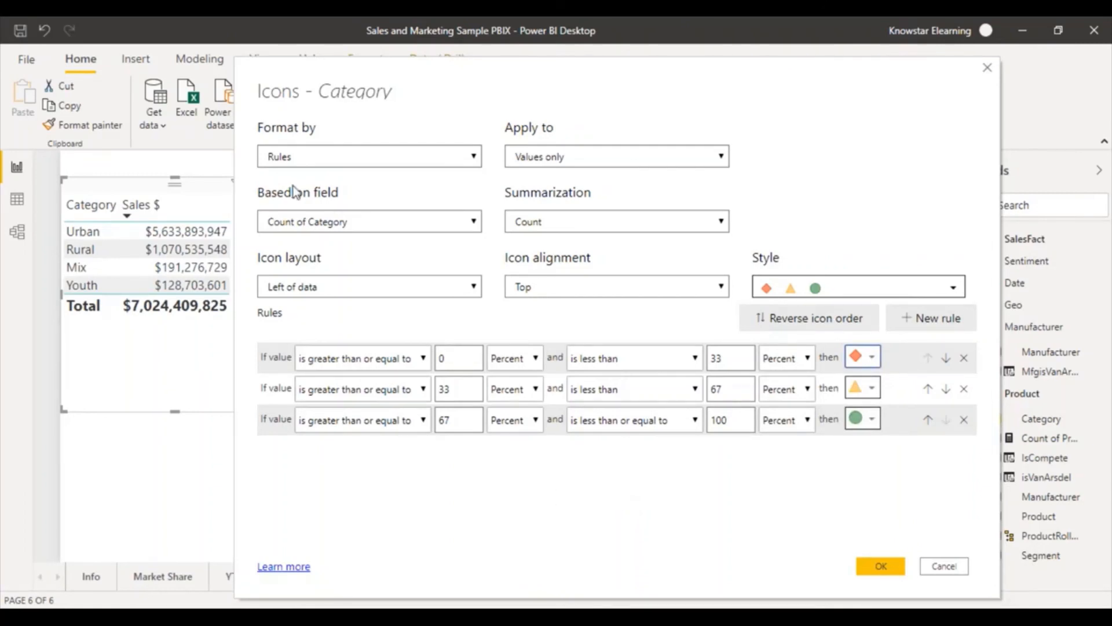
left_click(474, 222)
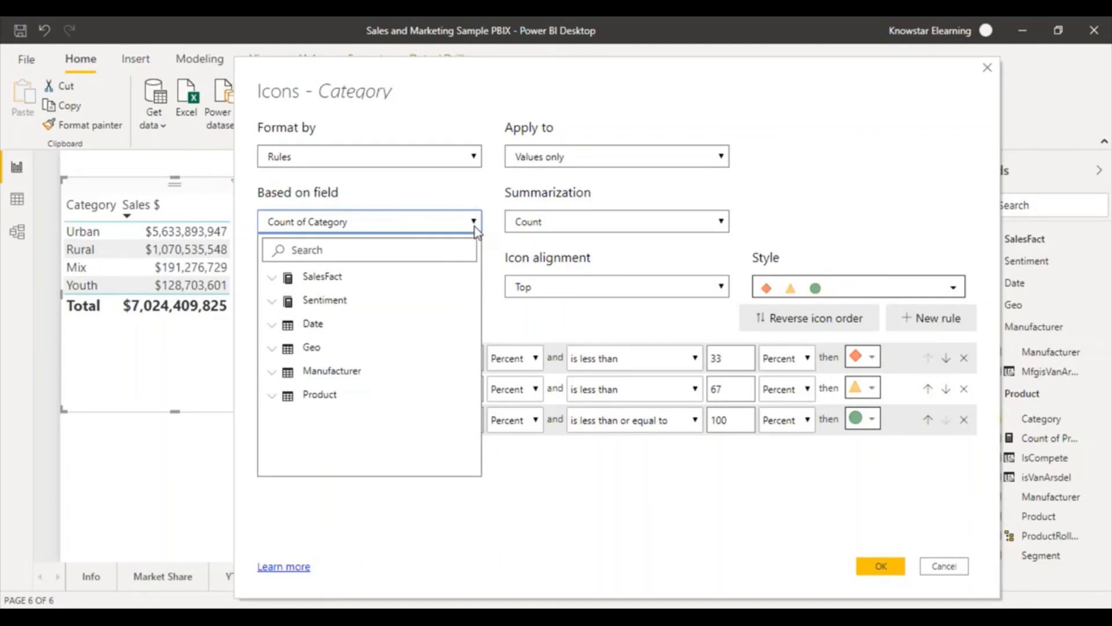
left_click(474, 223)
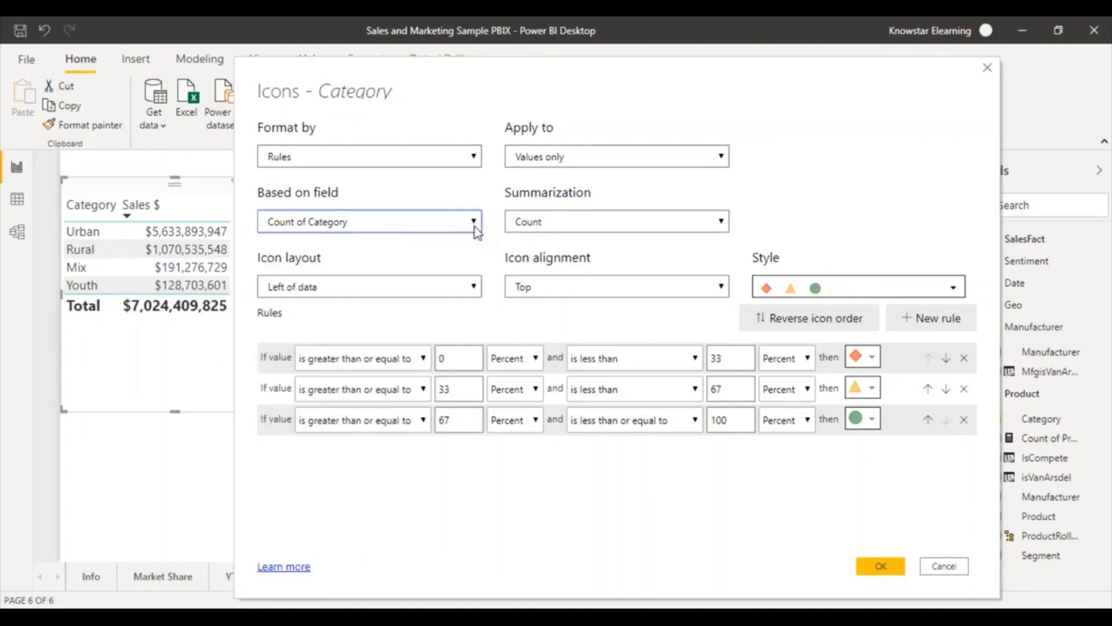
Step: Try formatting the Category icons by field value, look through its field and summarization options, and return to formatting by rules
left_click(475, 158)
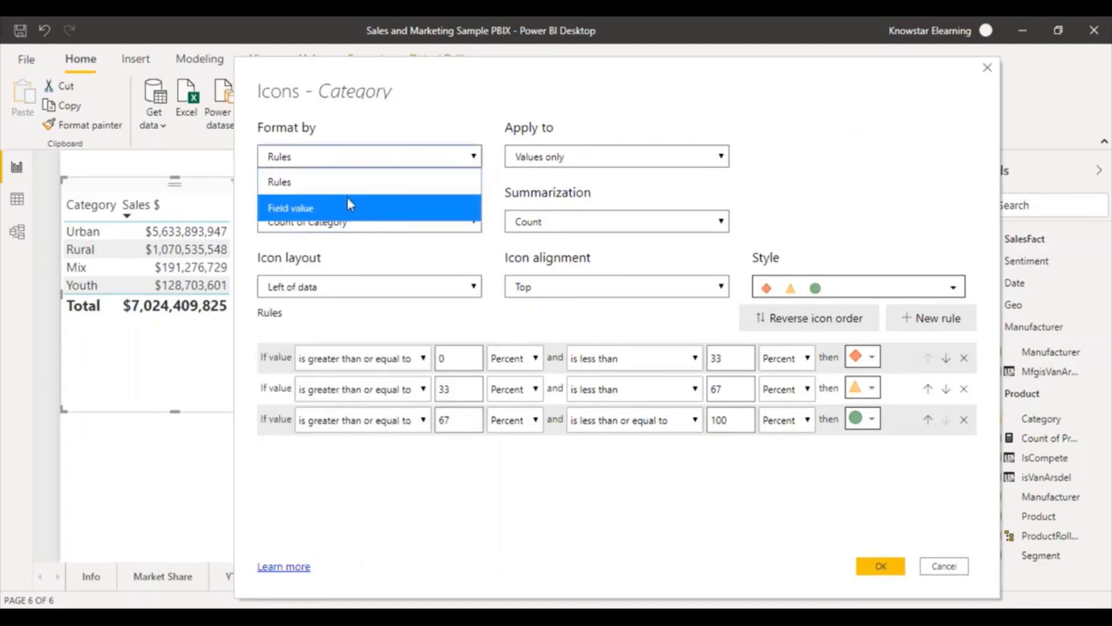
left_click(335, 207)
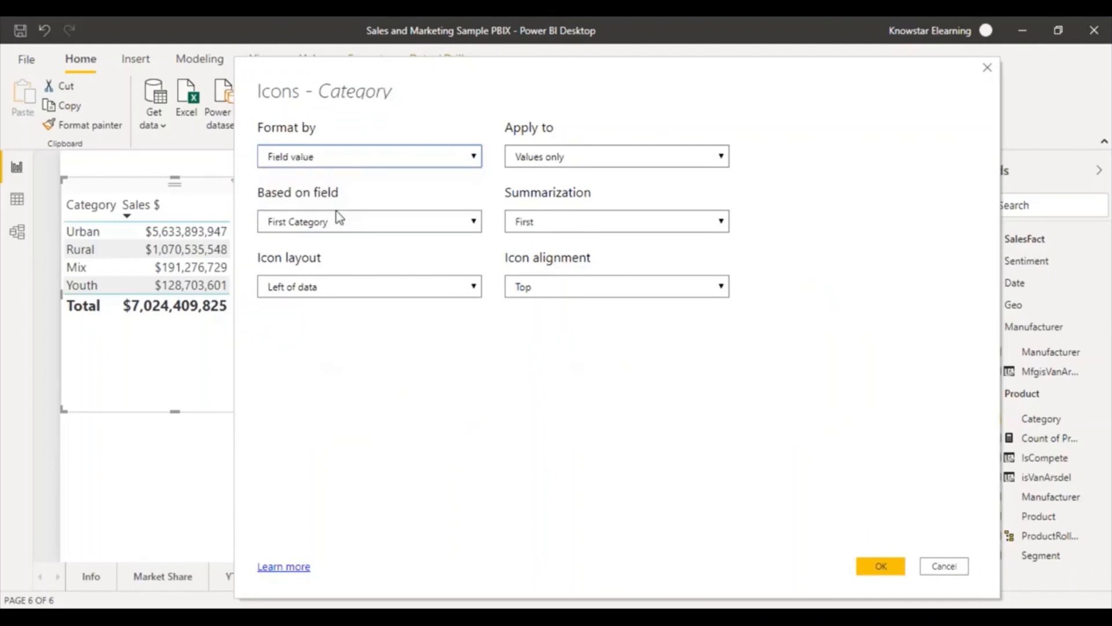
left_click(474, 222)
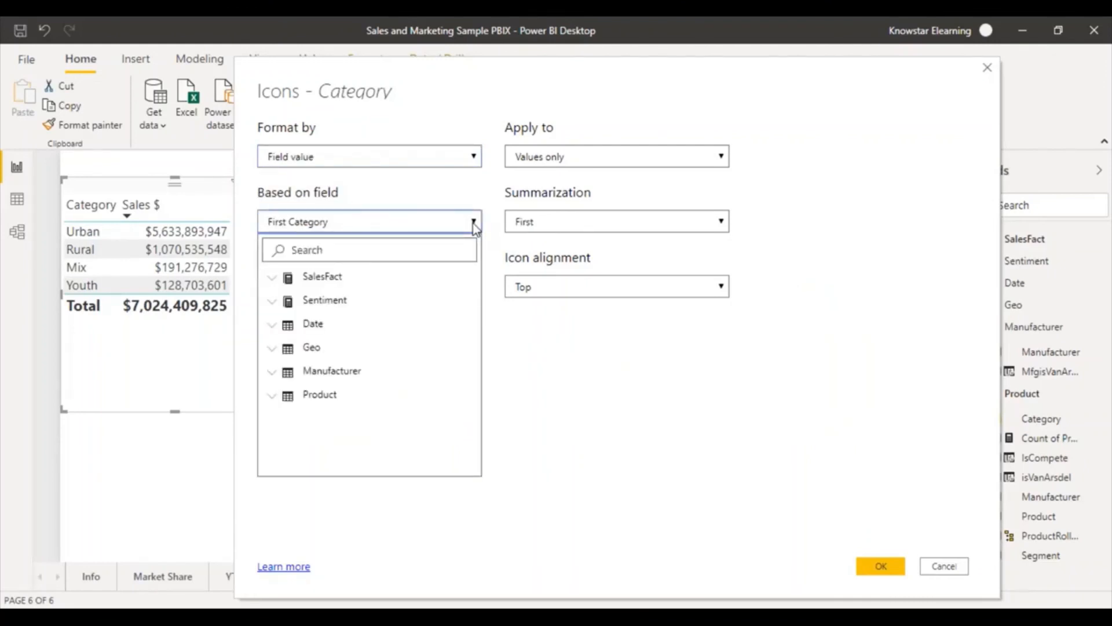
left_click(272, 278)
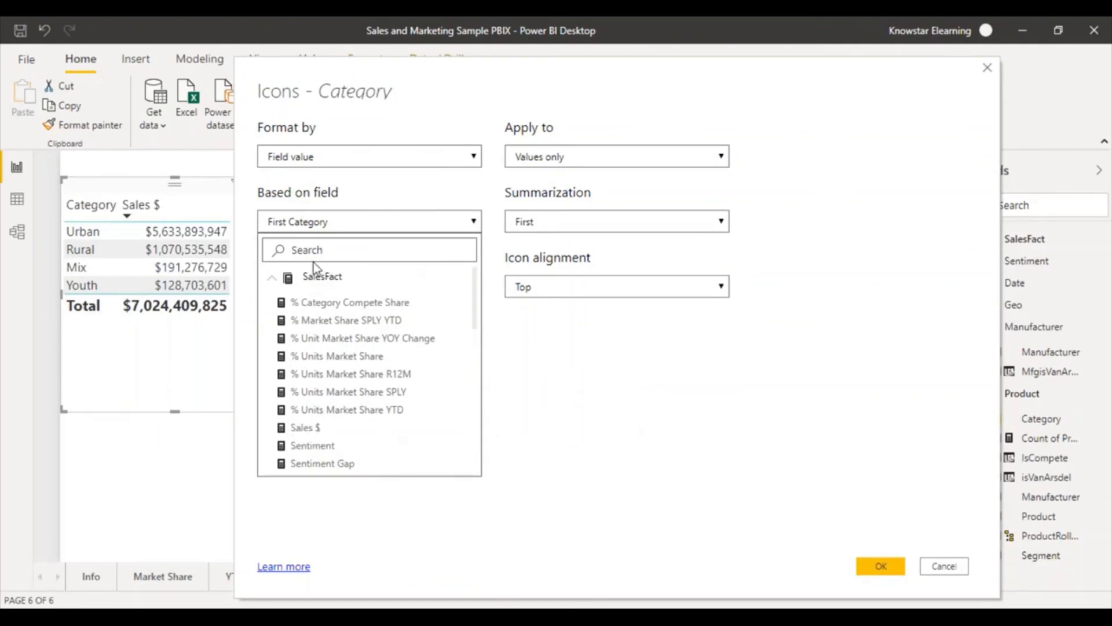
left_click(271, 282)
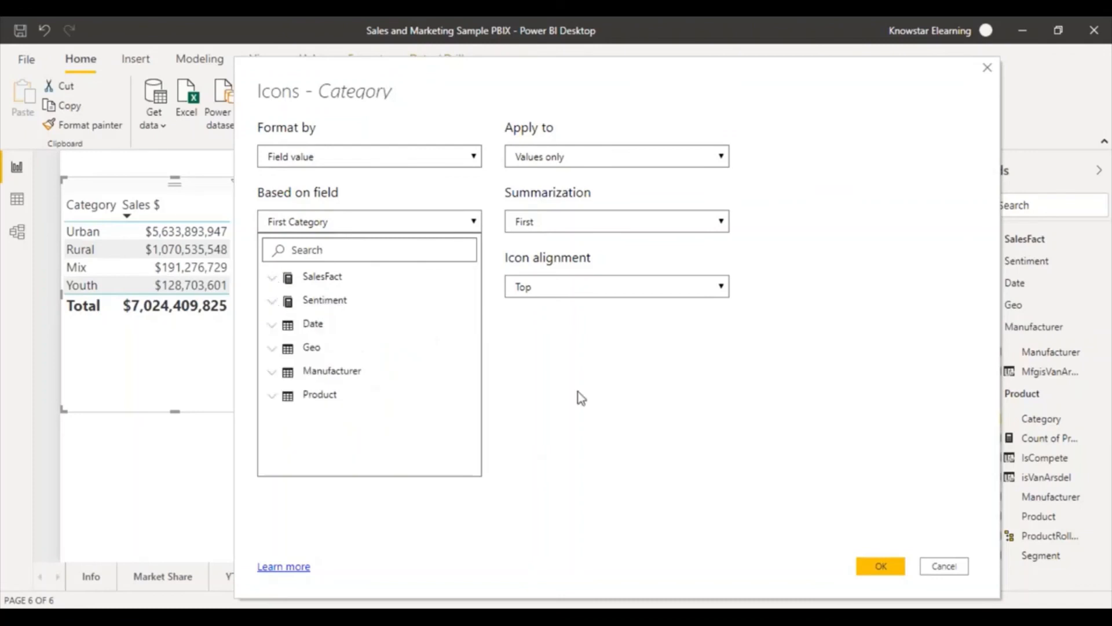
left_click(722, 225)
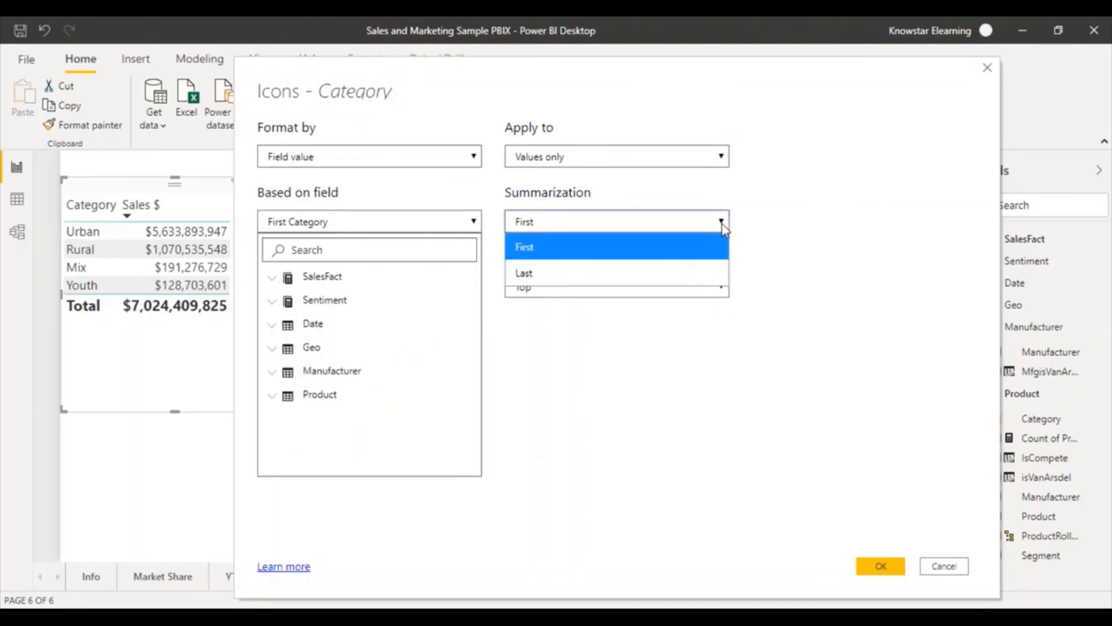
left_click(613, 360)
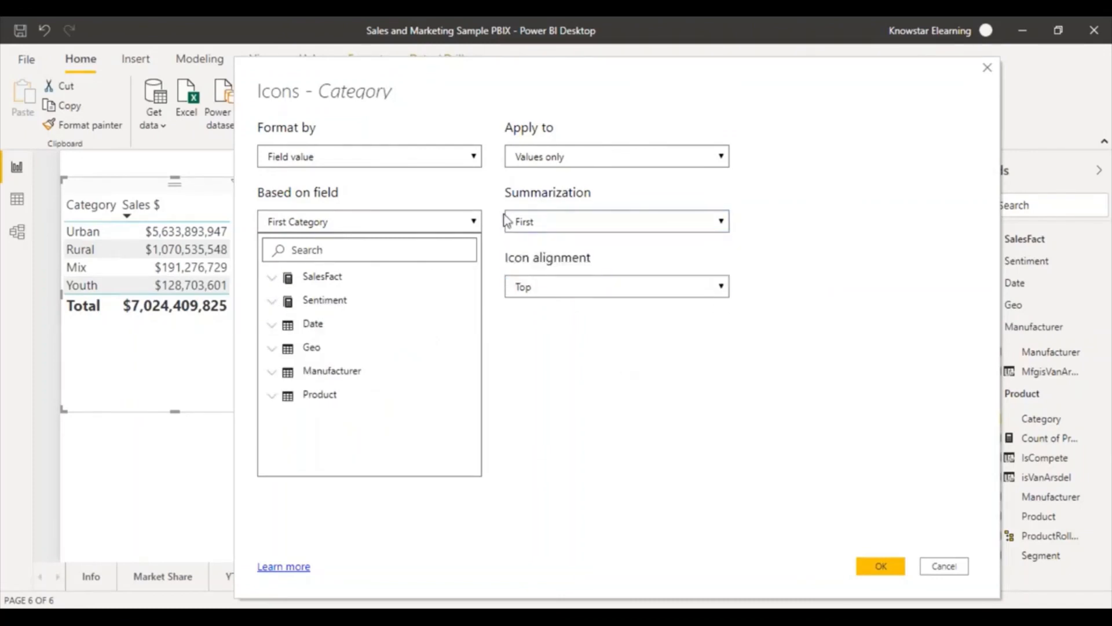
left_click(473, 157)
left_click(321, 182)
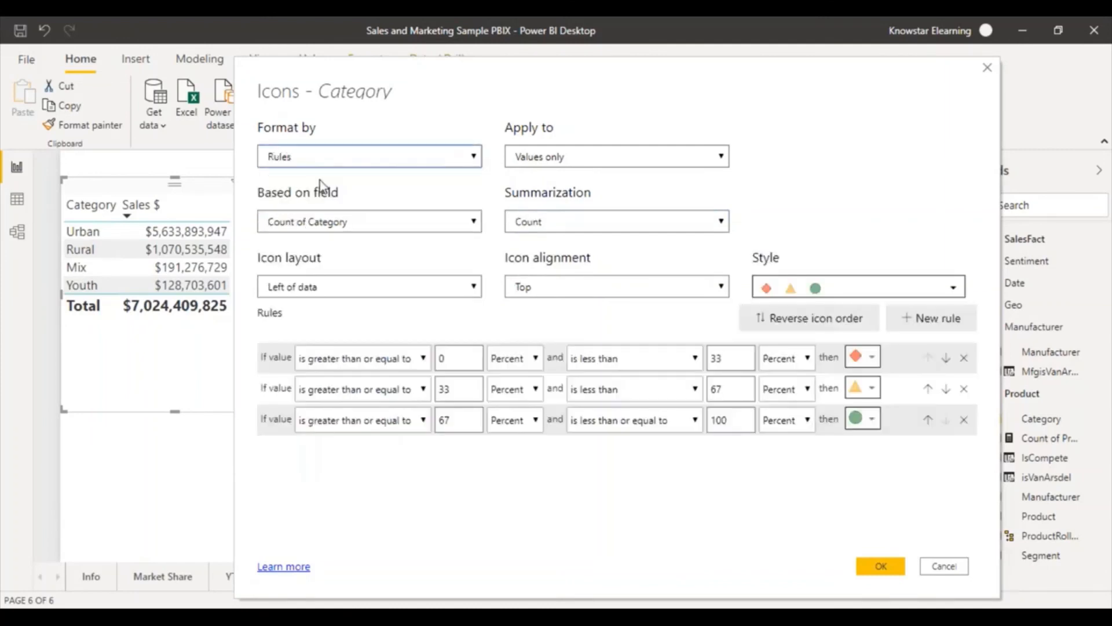
Step: Base the table's Category icon rules on the Sales $ measure from SalesFact and apply the icons
left_click(473, 221)
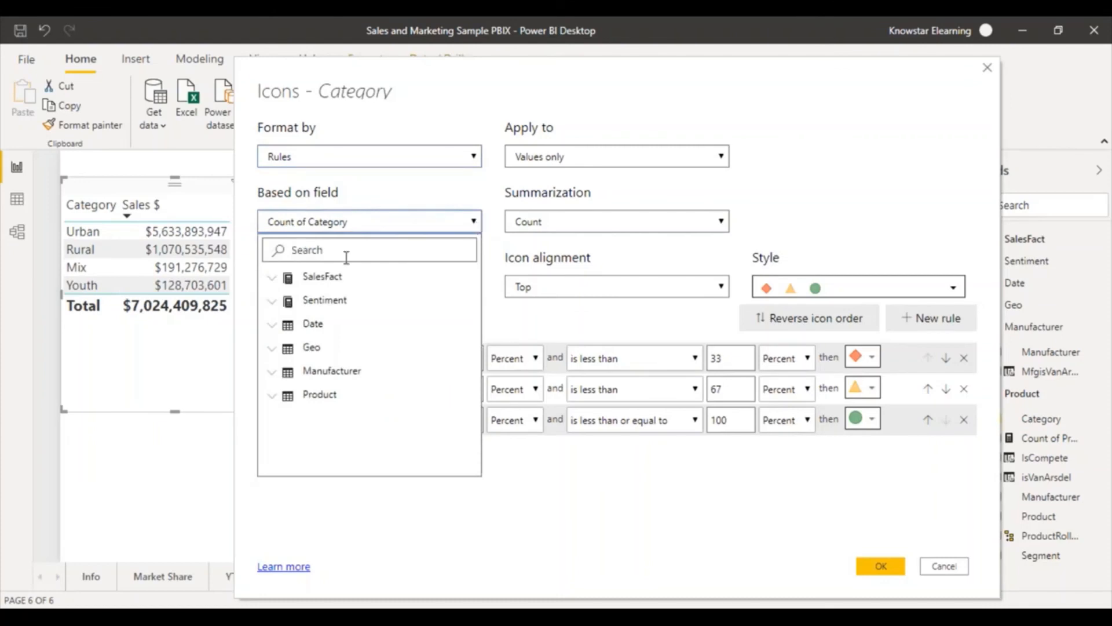
left_click(271, 278)
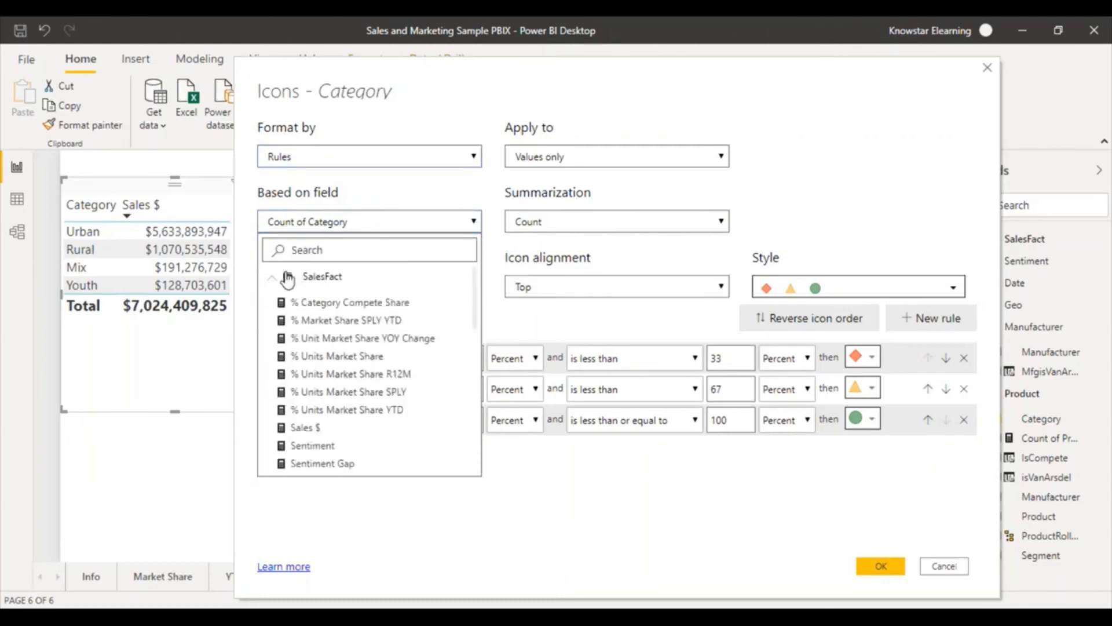
left_click(301, 428)
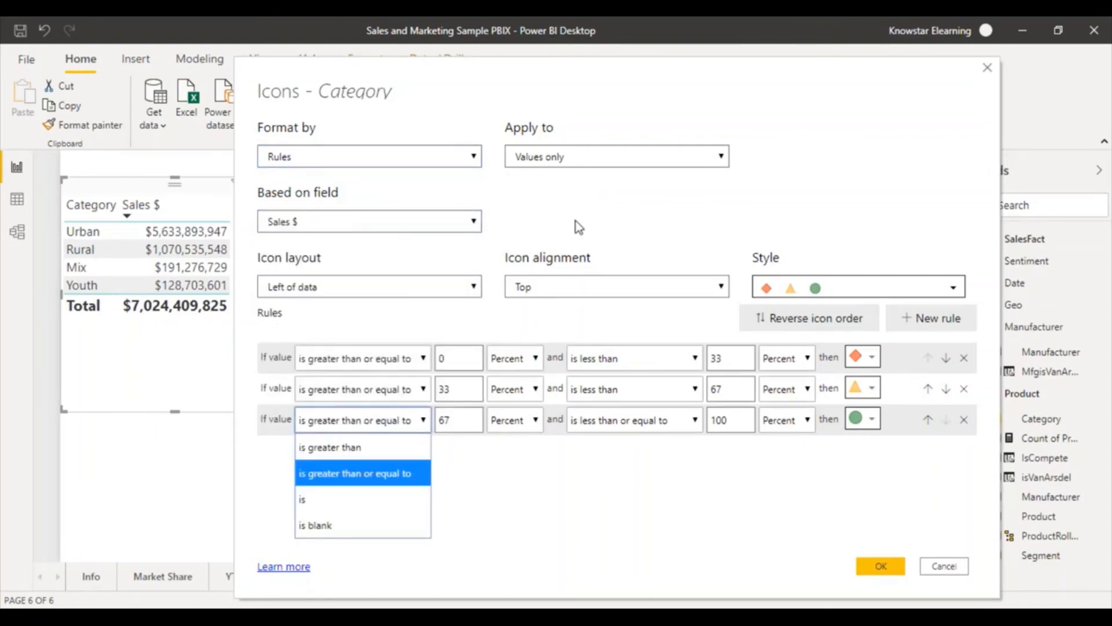
left_click(627, 216)
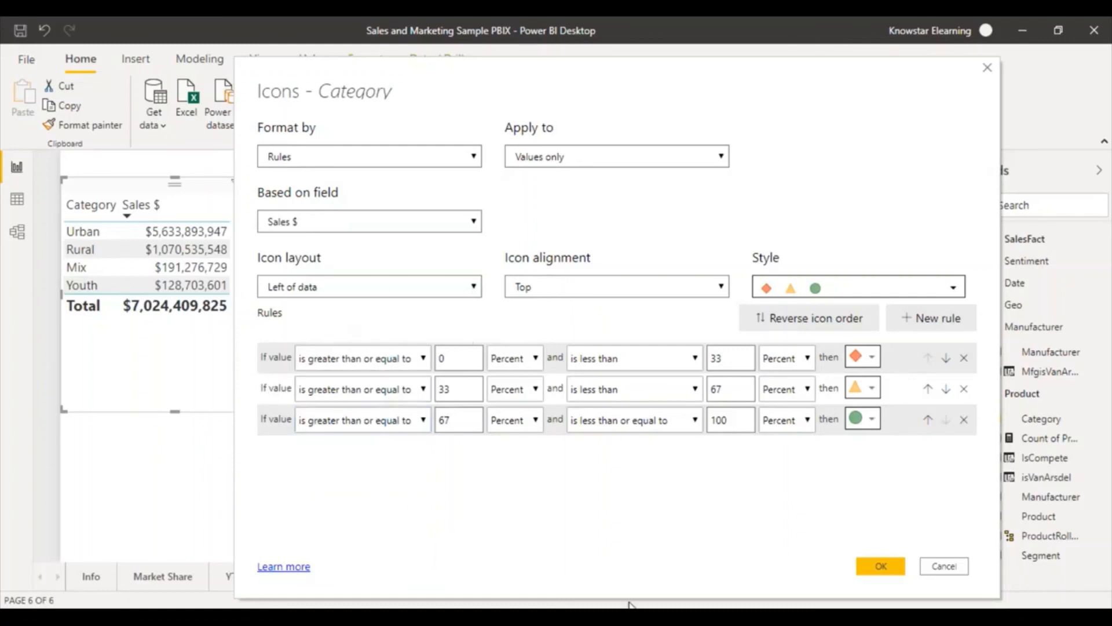
left_click(881, 566)
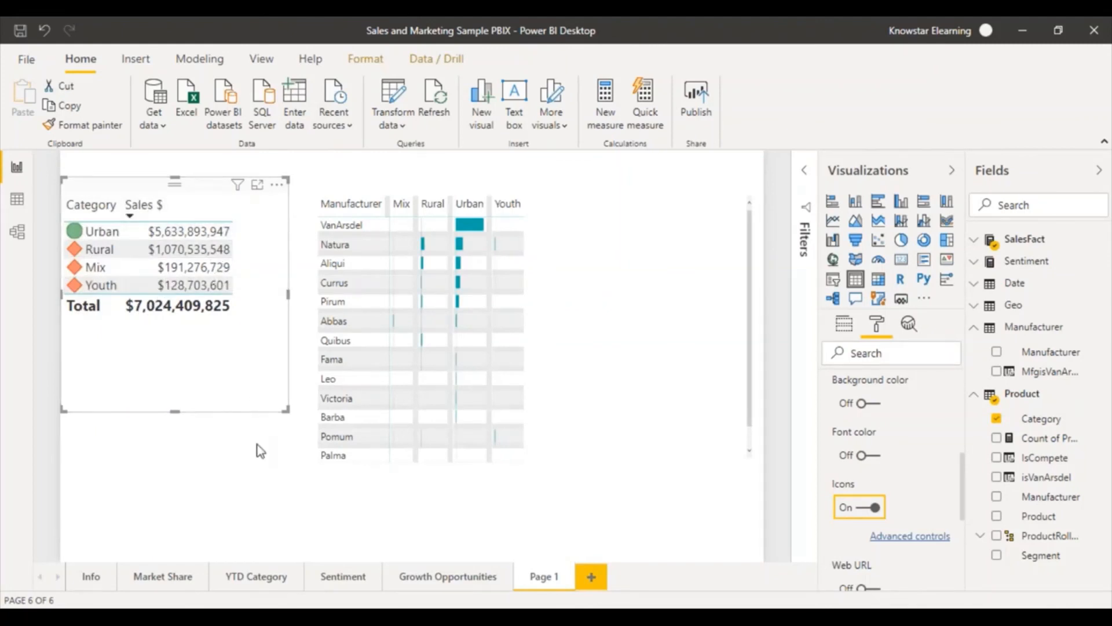
Step: Replace the data bars on the matrix's Sales $ values with conditional formatting icons
left_click(557, 339)
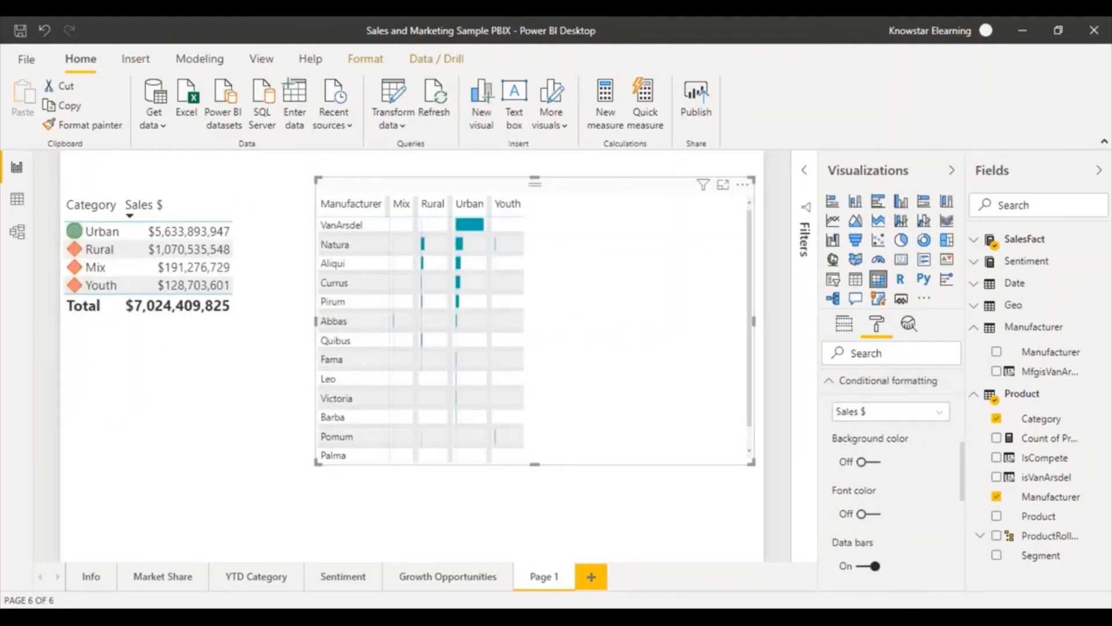
left_click(863, 568)
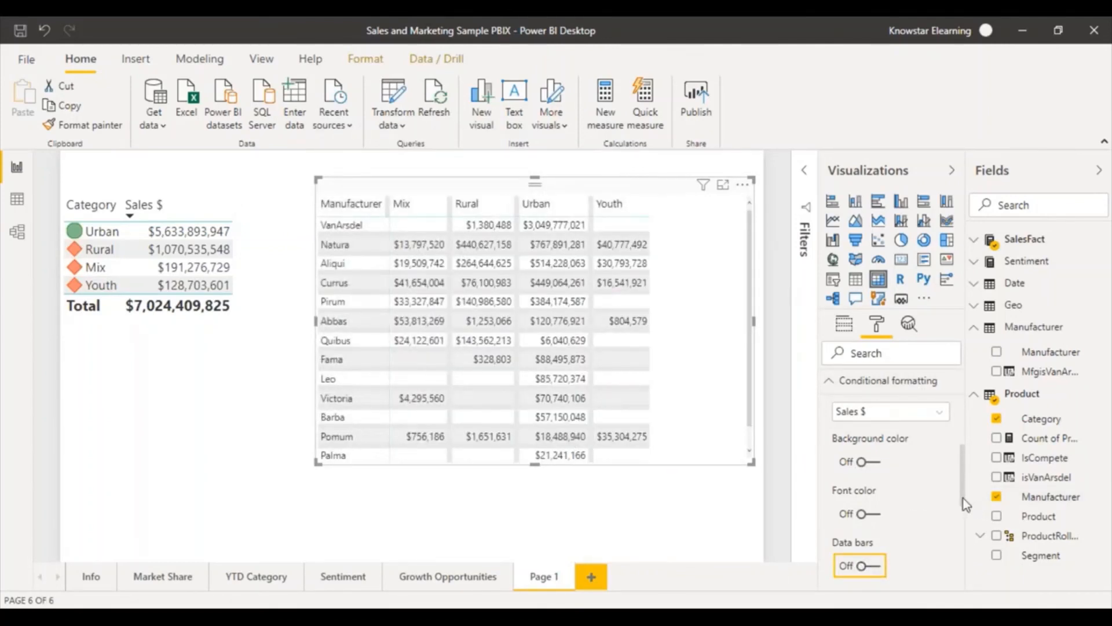
left_click_drag(964, 498, 961, 537)
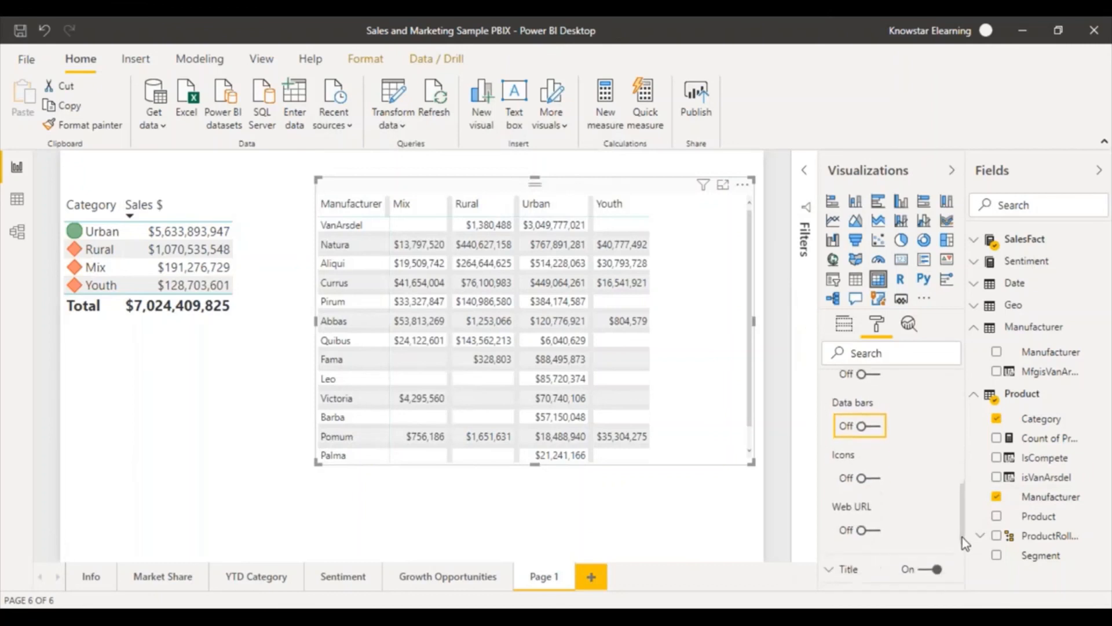
left_click(879, 480)
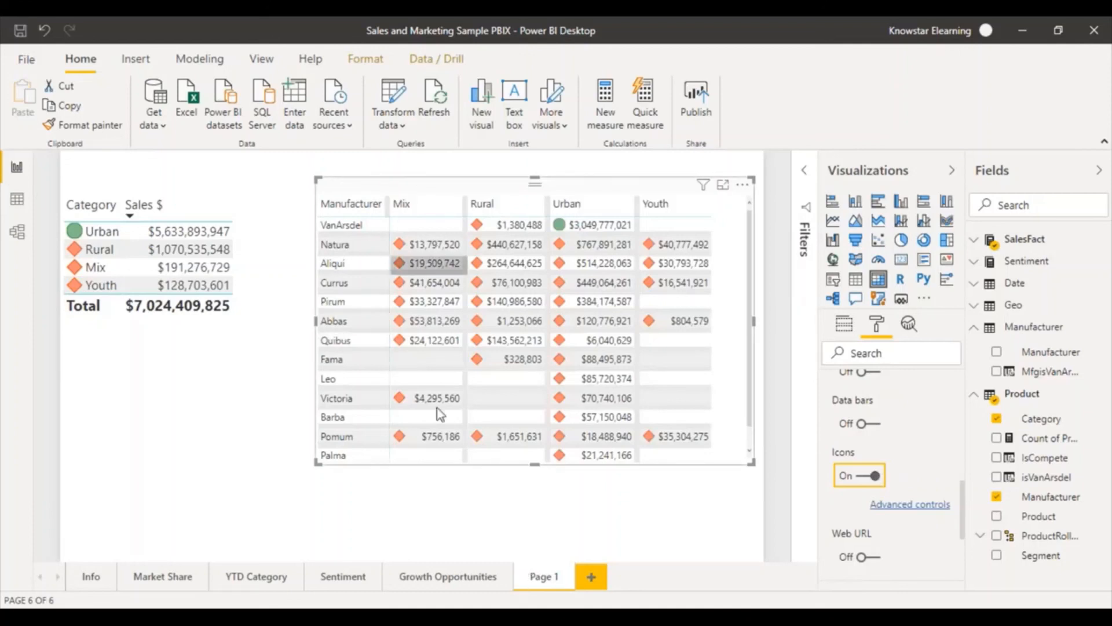
Step: Review the base field and the number or percent unit in the matrix's Sales $ icon rules, and accept them as they are
left_click(914, 511)
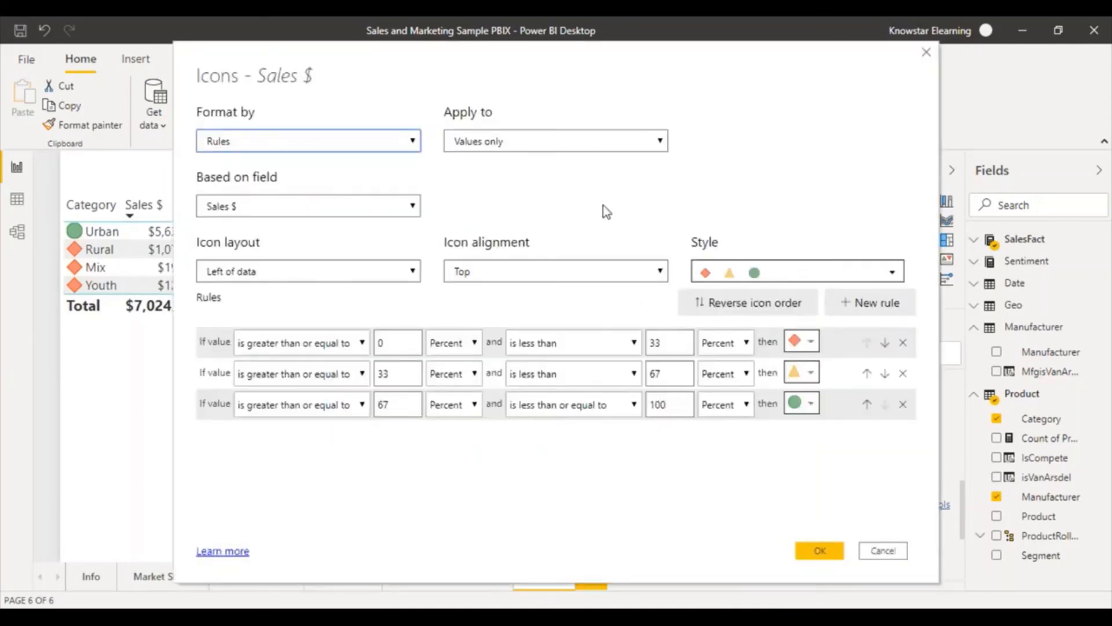
left_click(409, 214)
left_click(409, 215)
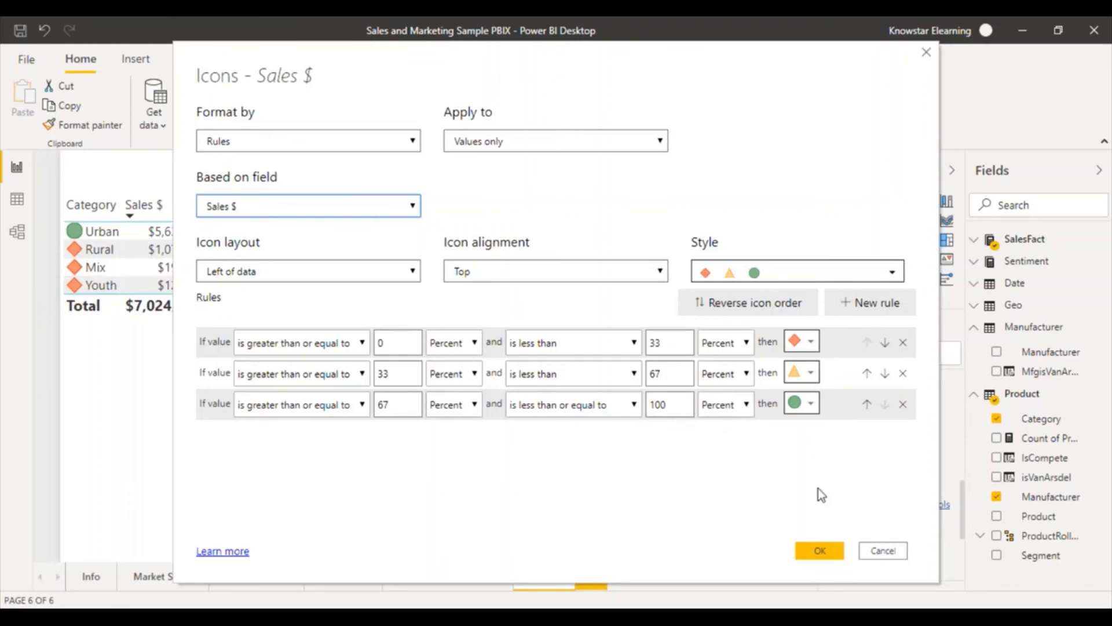
left_click(474, 343)
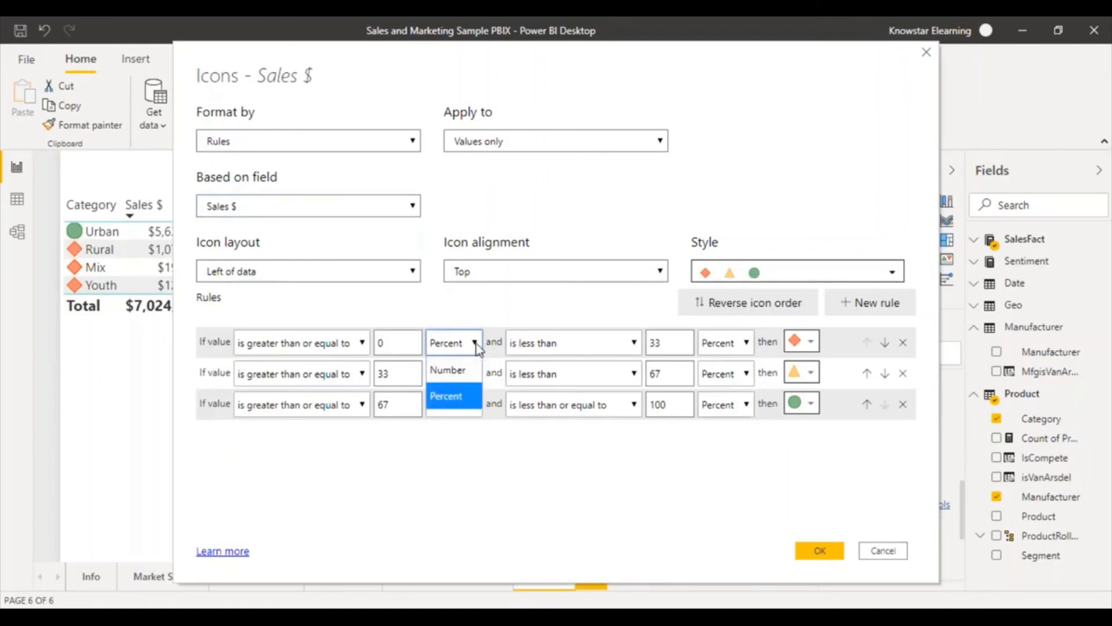
left_click(476, 348)
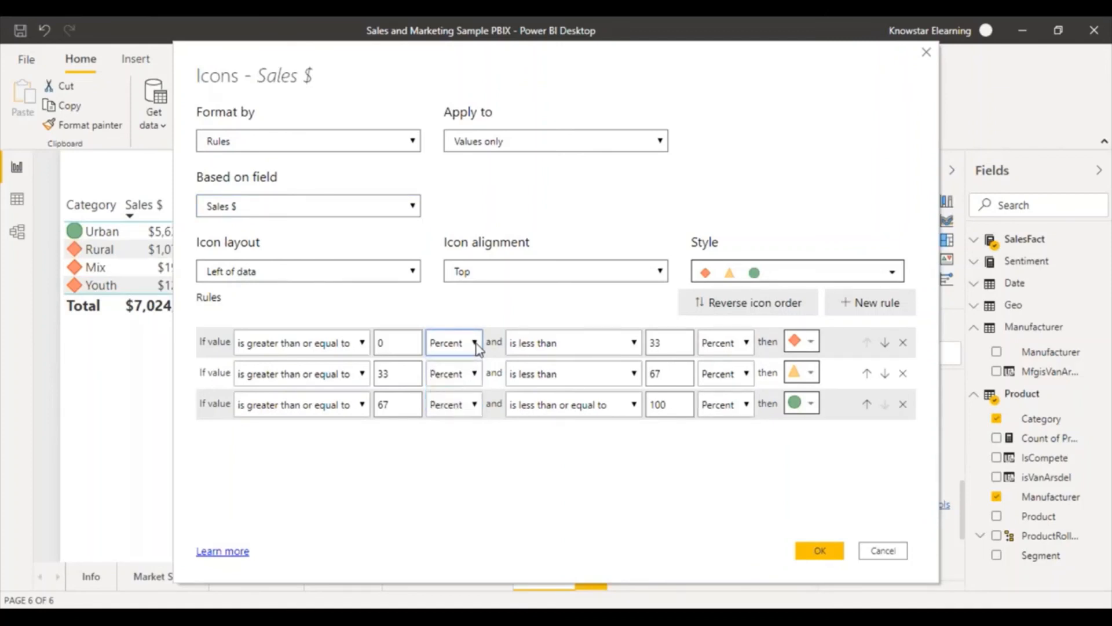
left_click(819, 550)
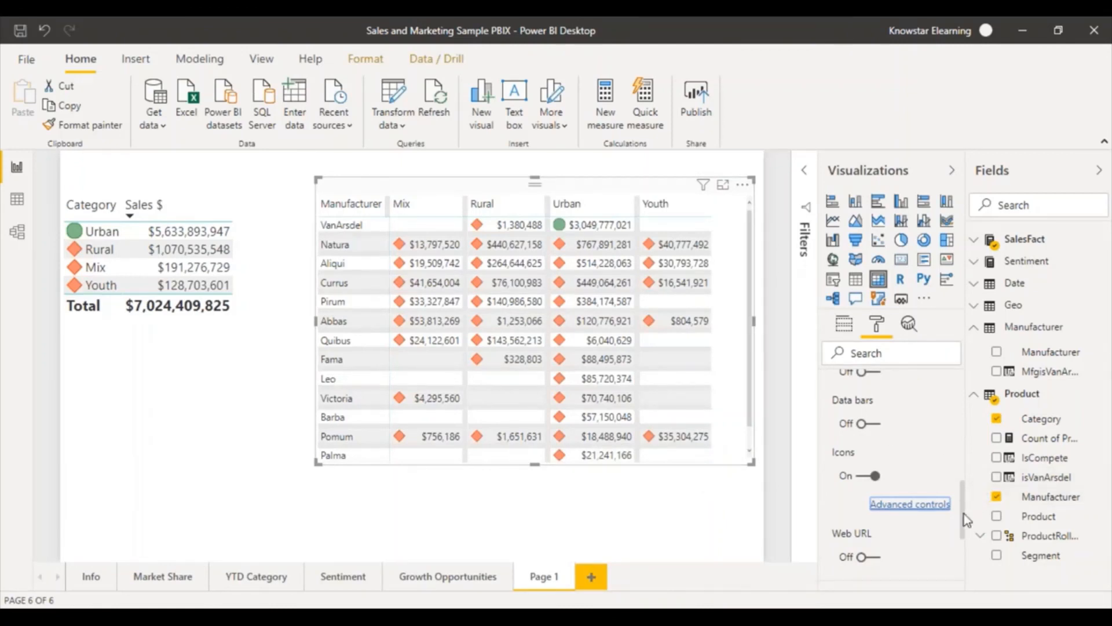
Step: Turn on the border for the matrix visual and expand its color and radius settings
left_click_drag(966, 519, 973, 575)
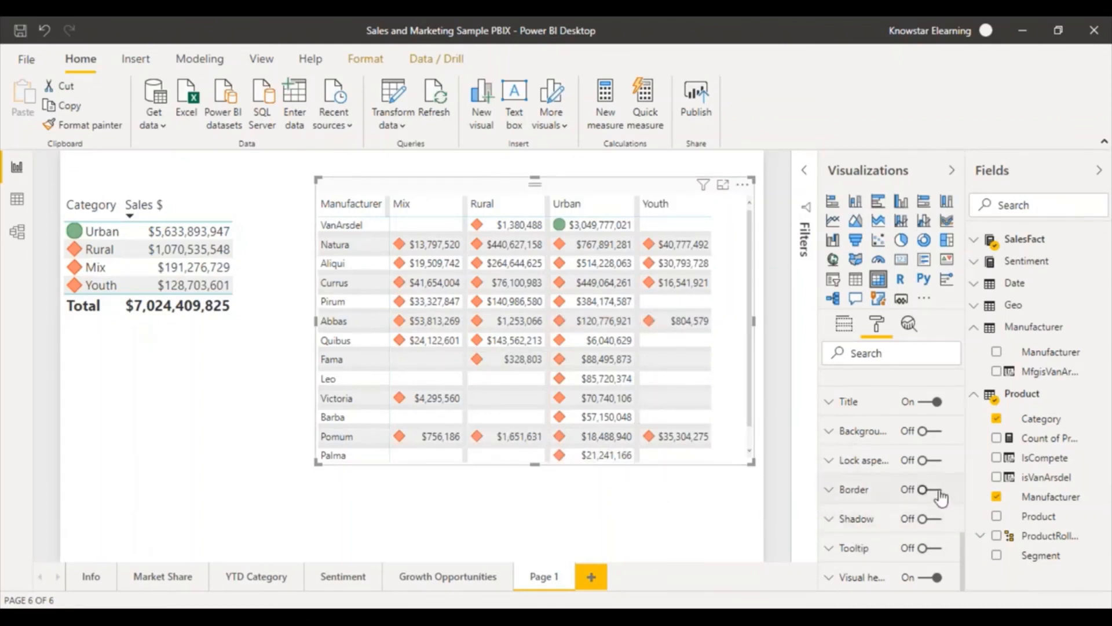
left_click(937, 491)
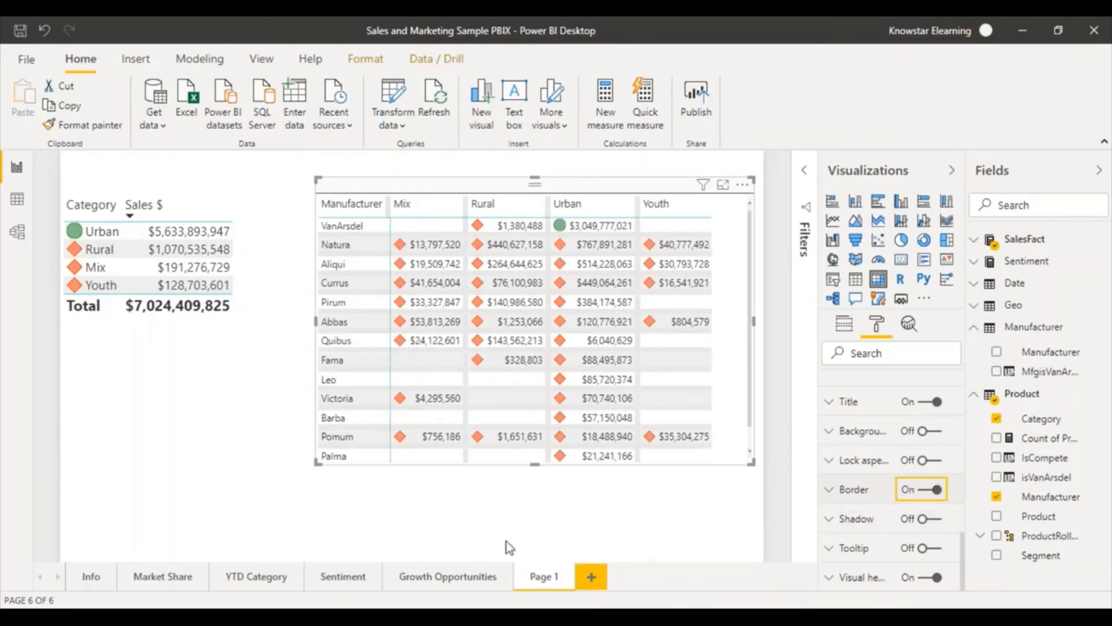
left_click(830, 491)
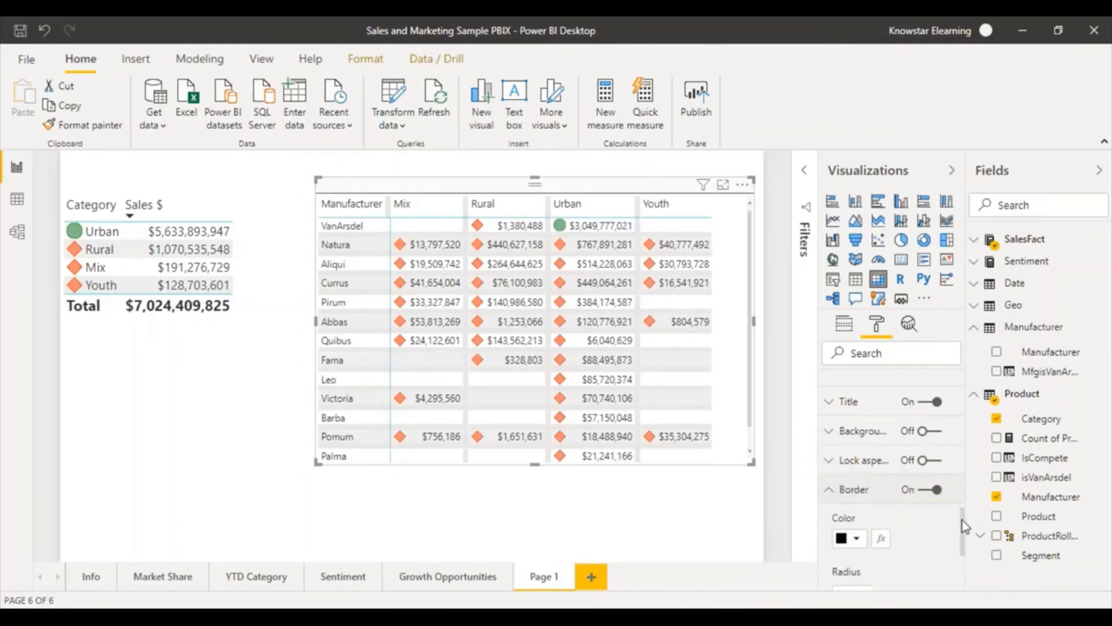
left_click_drag(961, 520, 964, 540)
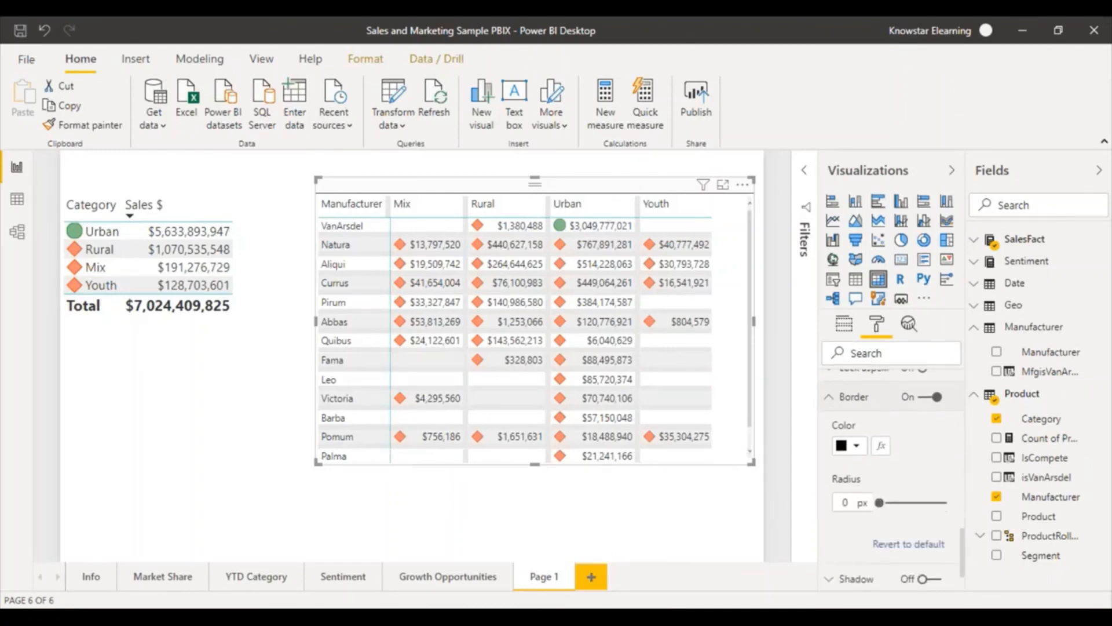
left_click(880, 446)
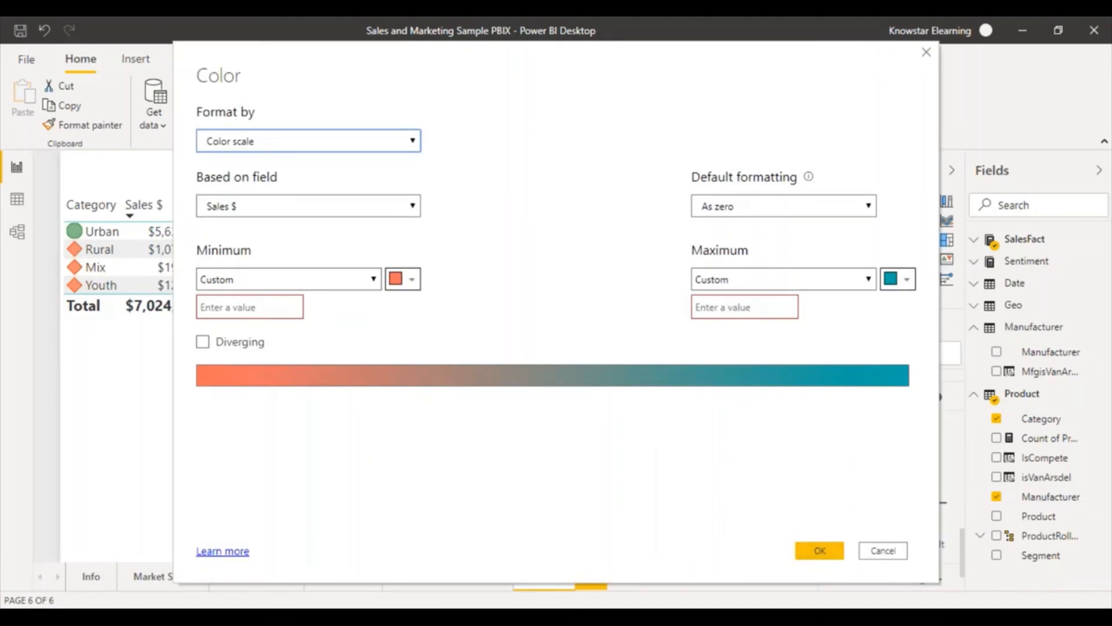
left_click(831, 557)
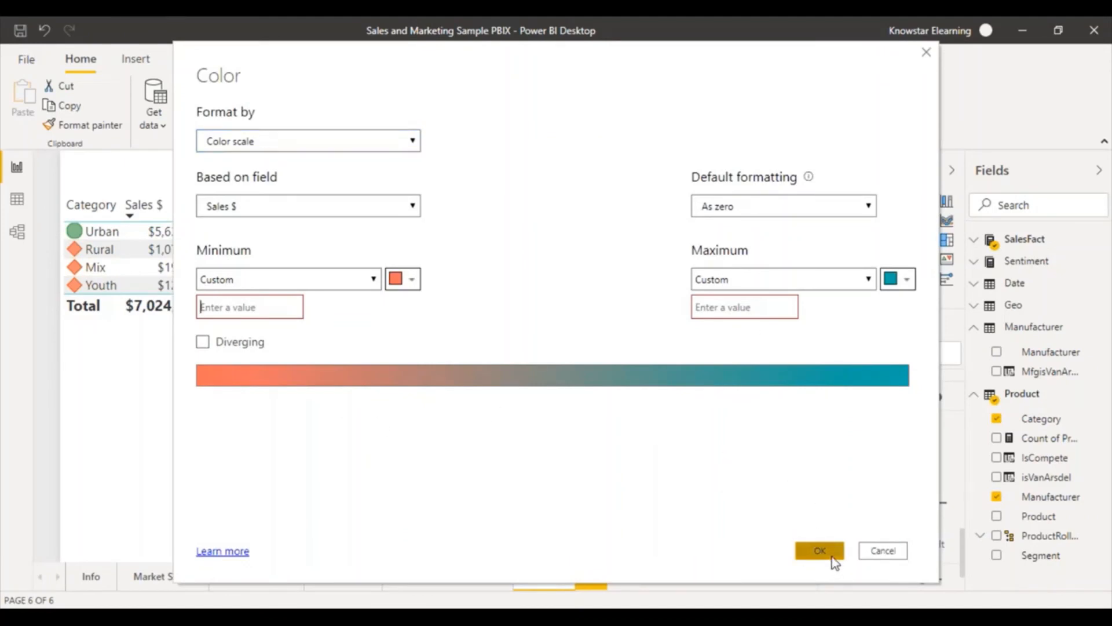
left_click(886, 553)
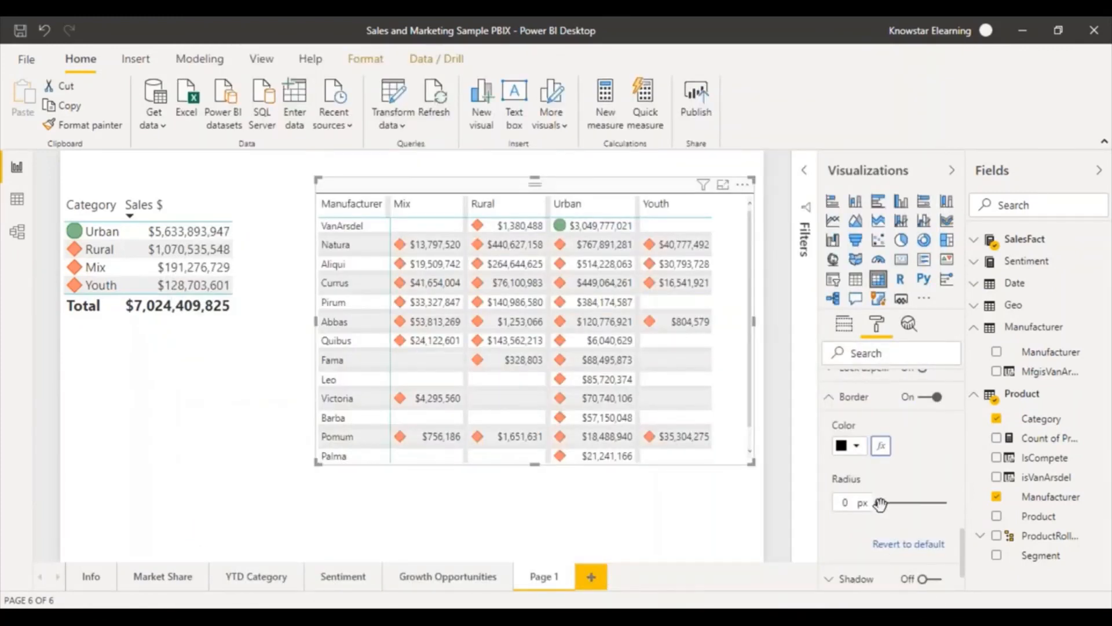
Step: Round the matrix border's corners with a radius of 10 px and deselect the visual
left_click_drag(879, 502, 902, 503)
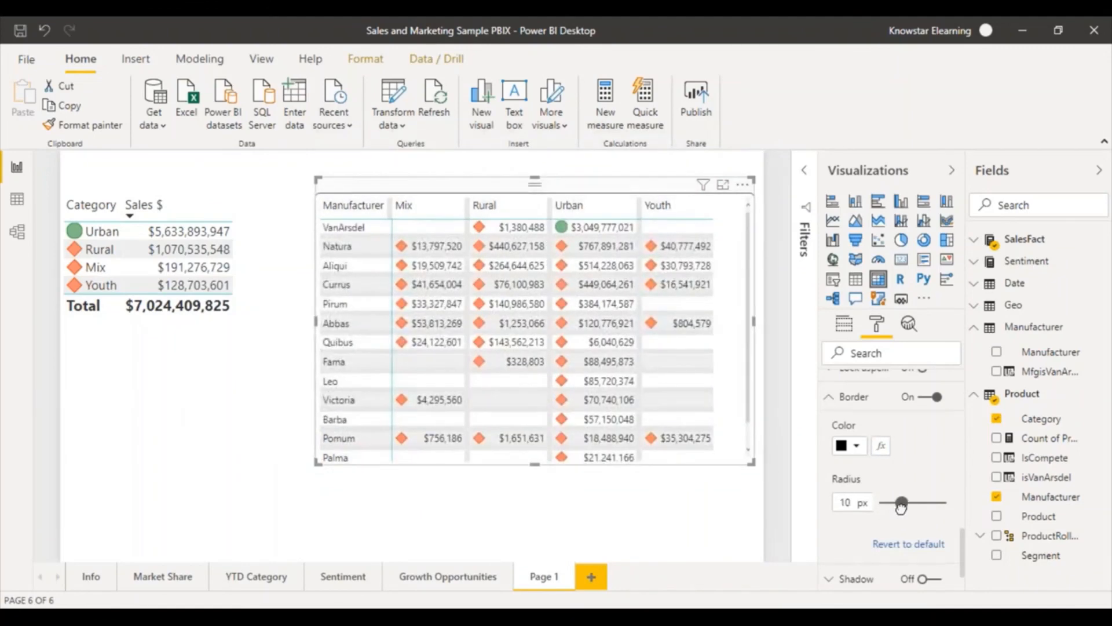
left_click(596, 537)
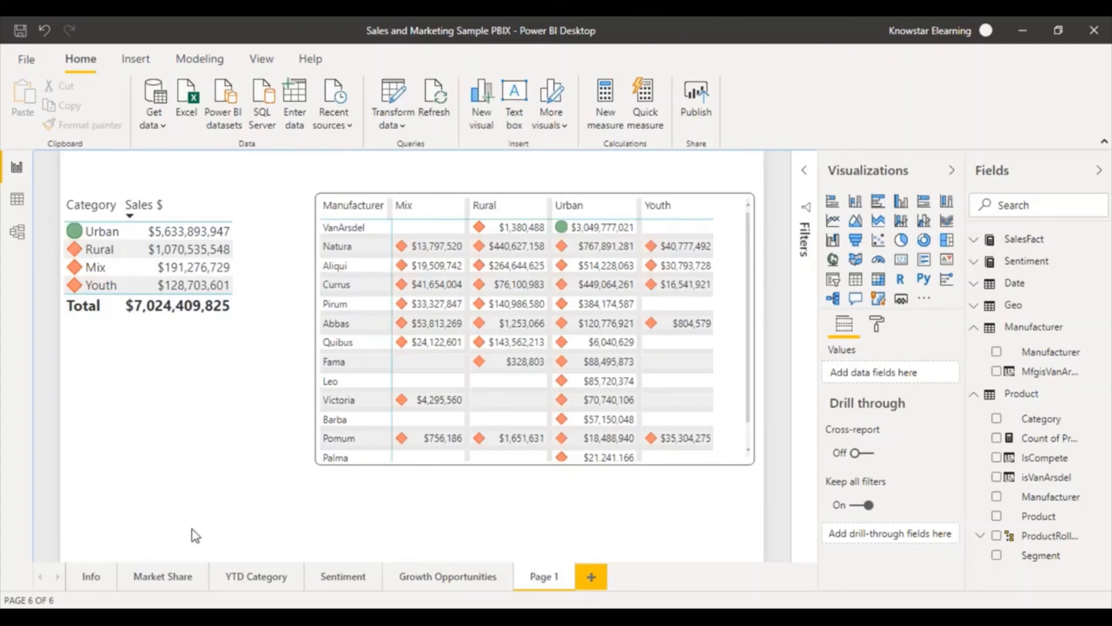
Step: Select the Category and Sales $ table and open its formatting options
left_click(137, 347)
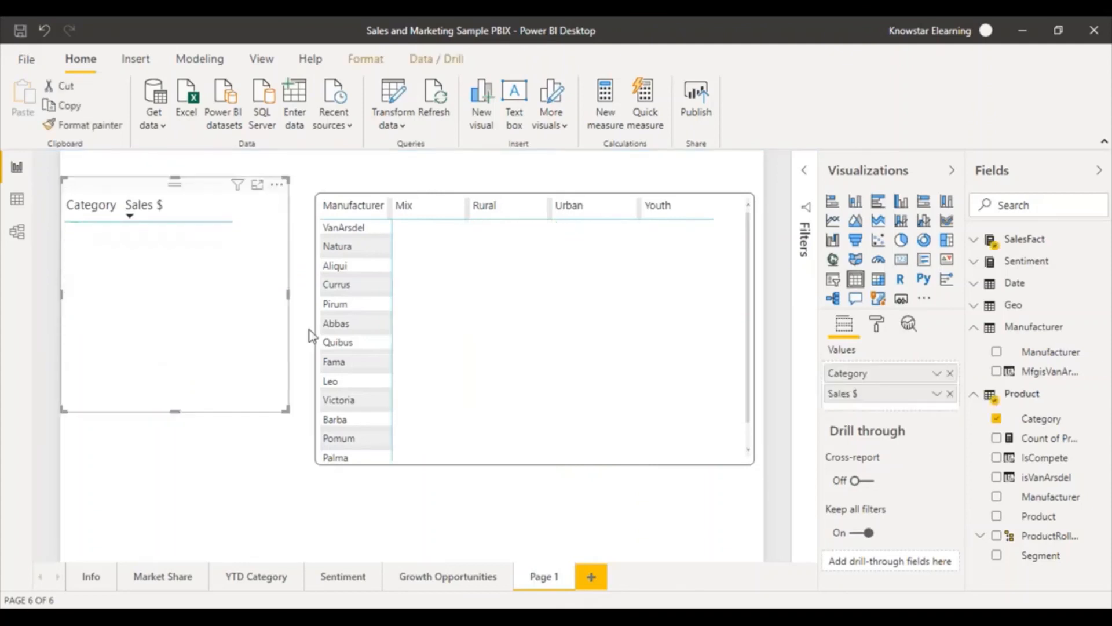
left_click(877, 323)
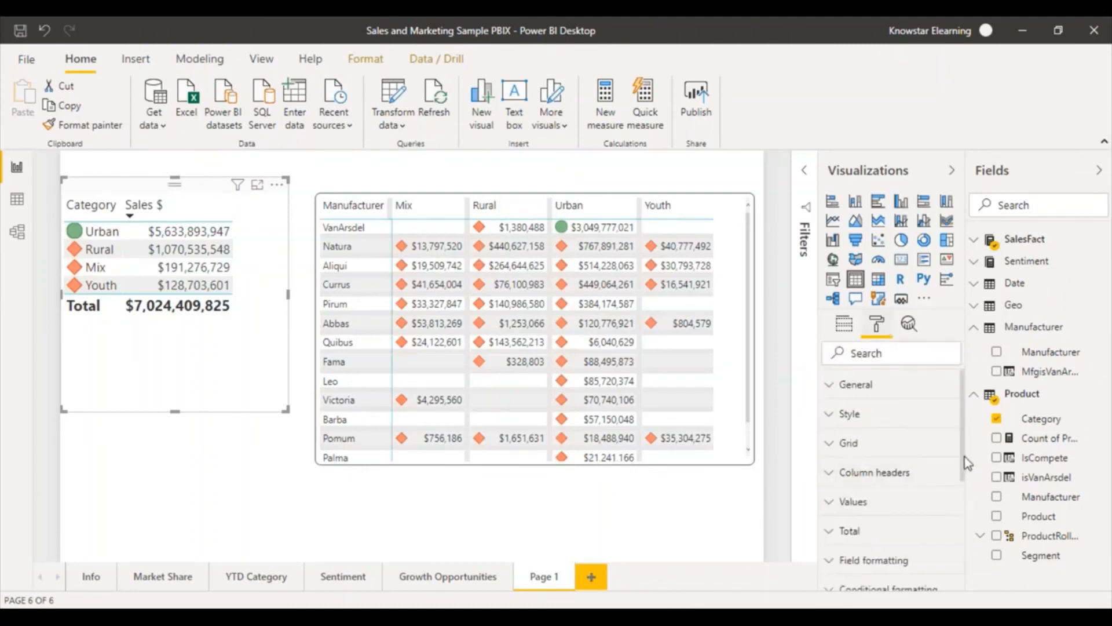